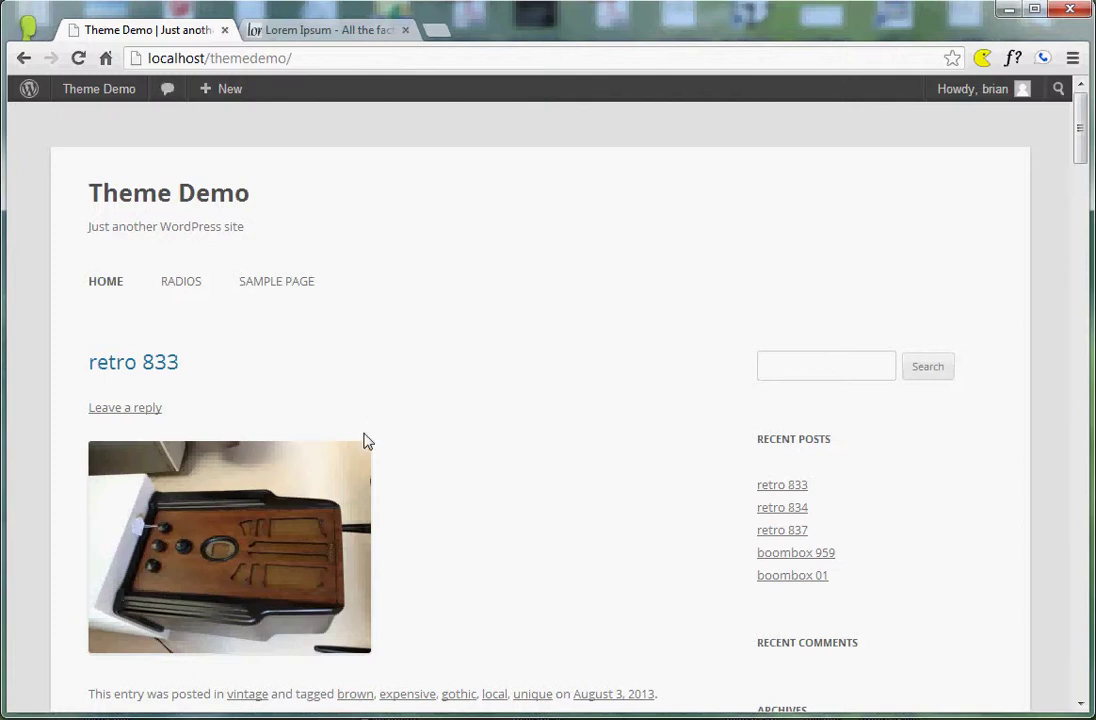
- Look through the radio posts on the Theme Demo home page, starting with retro 833
scroll(428, 479, down, 2)
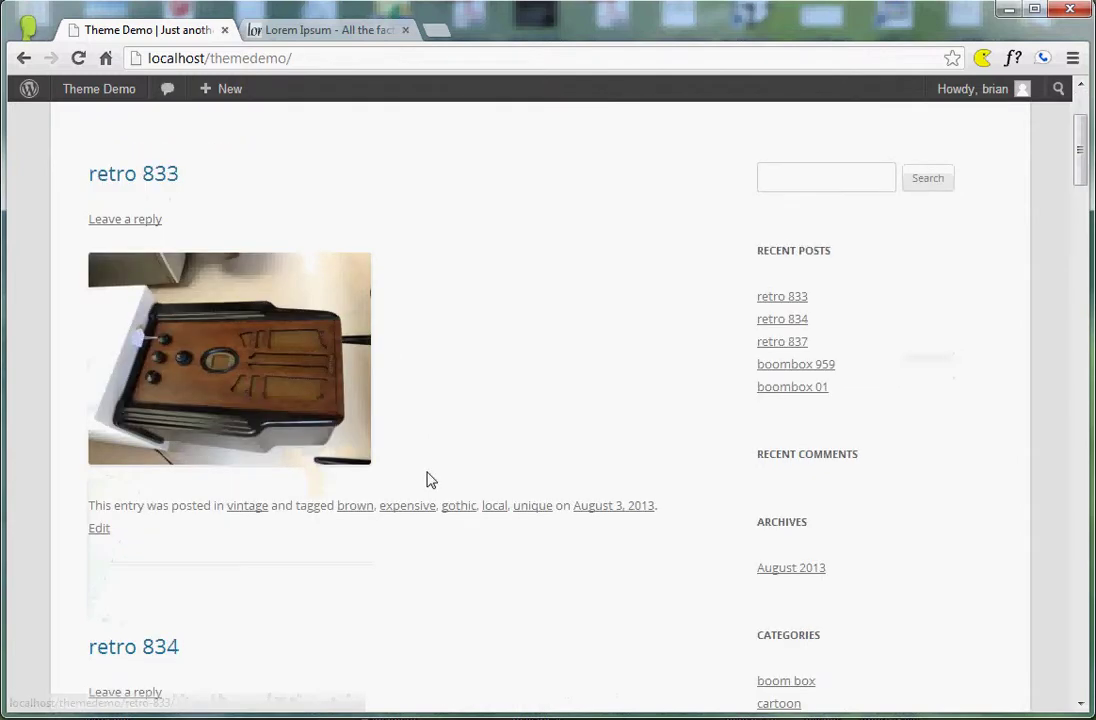
scroll(255, 392, down, 5)
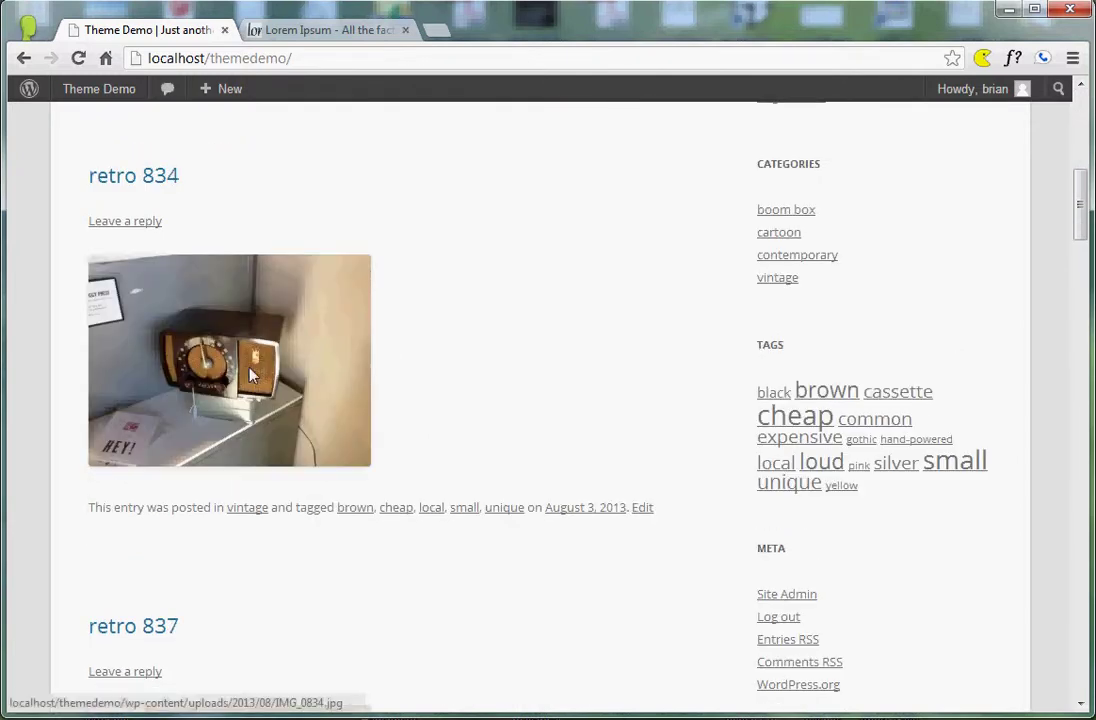
scroll(303, 355, down, 1)
scroll(307, 357, up, 2)
scroll(307, 357, down, 6)
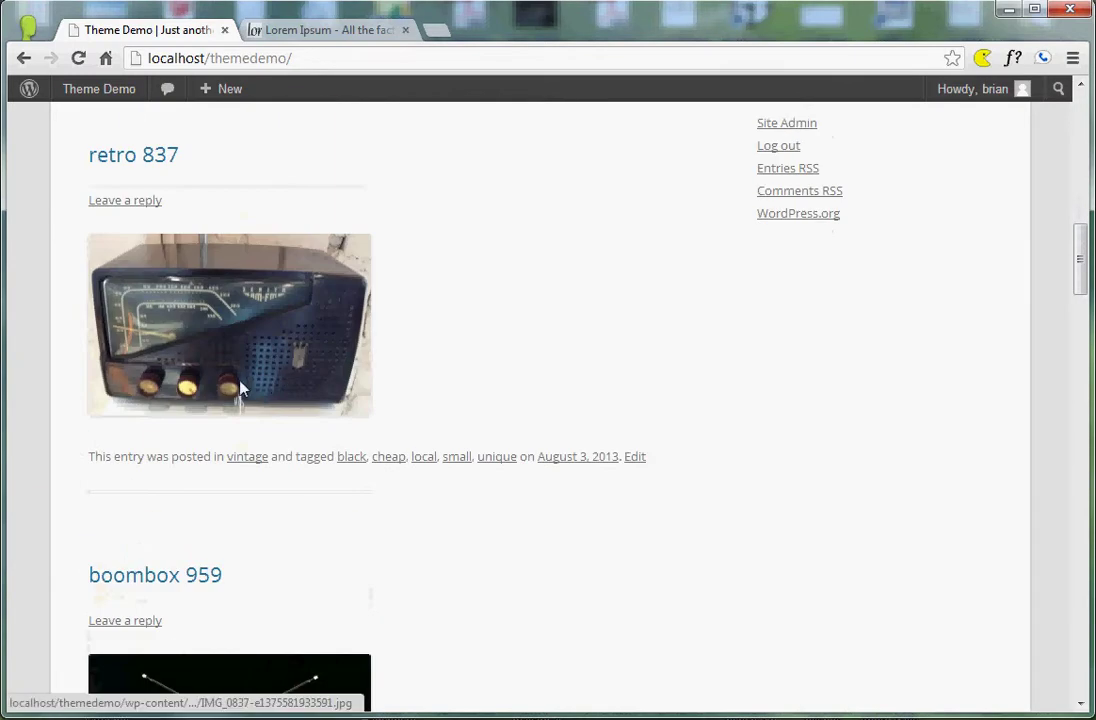
scroll(222, 330, up, 12)
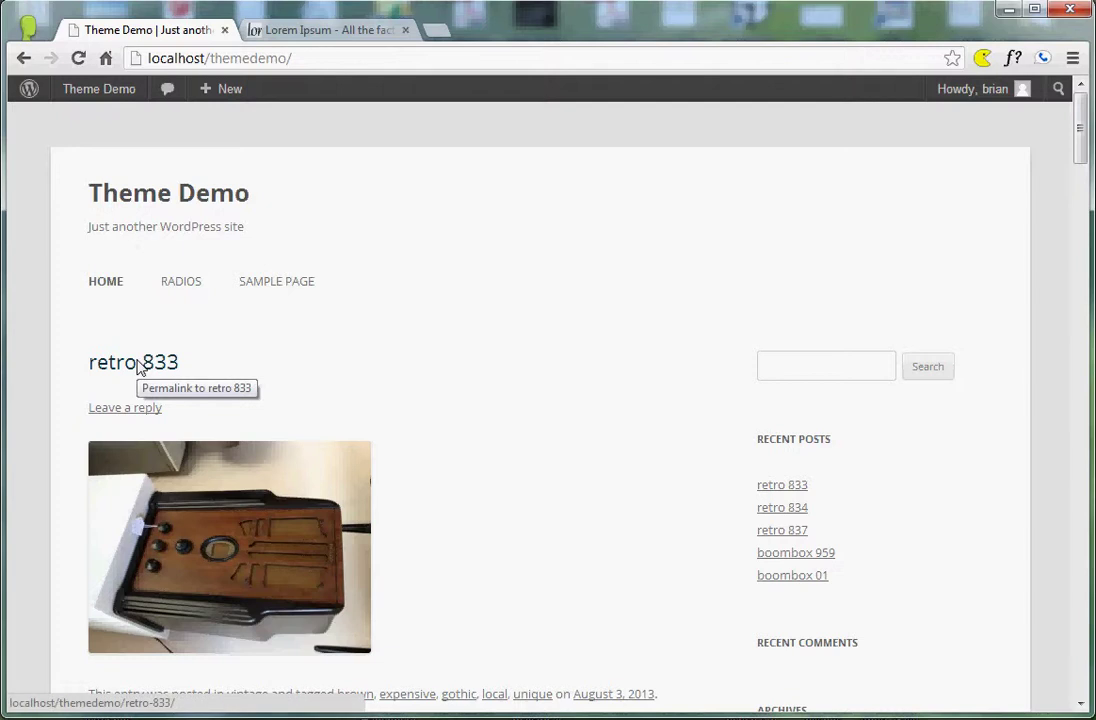
- Open the retro 833 post for editing to examine its content, and return to the home page
scroll(280, 428, down, 1)
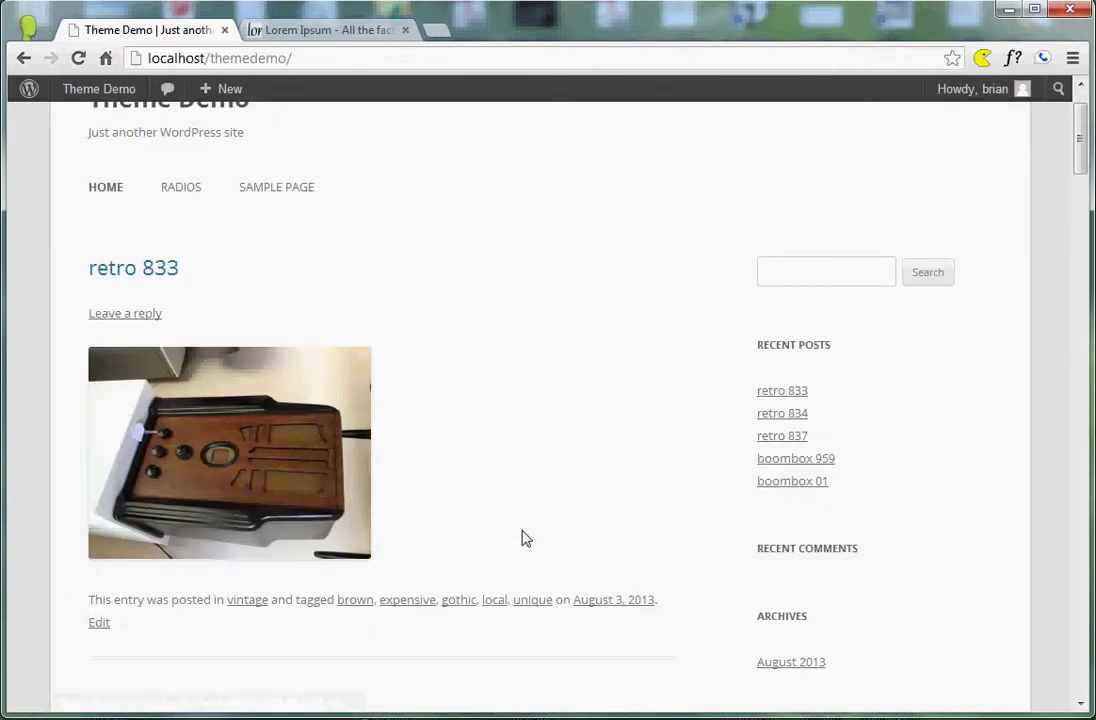
click(100, 624)
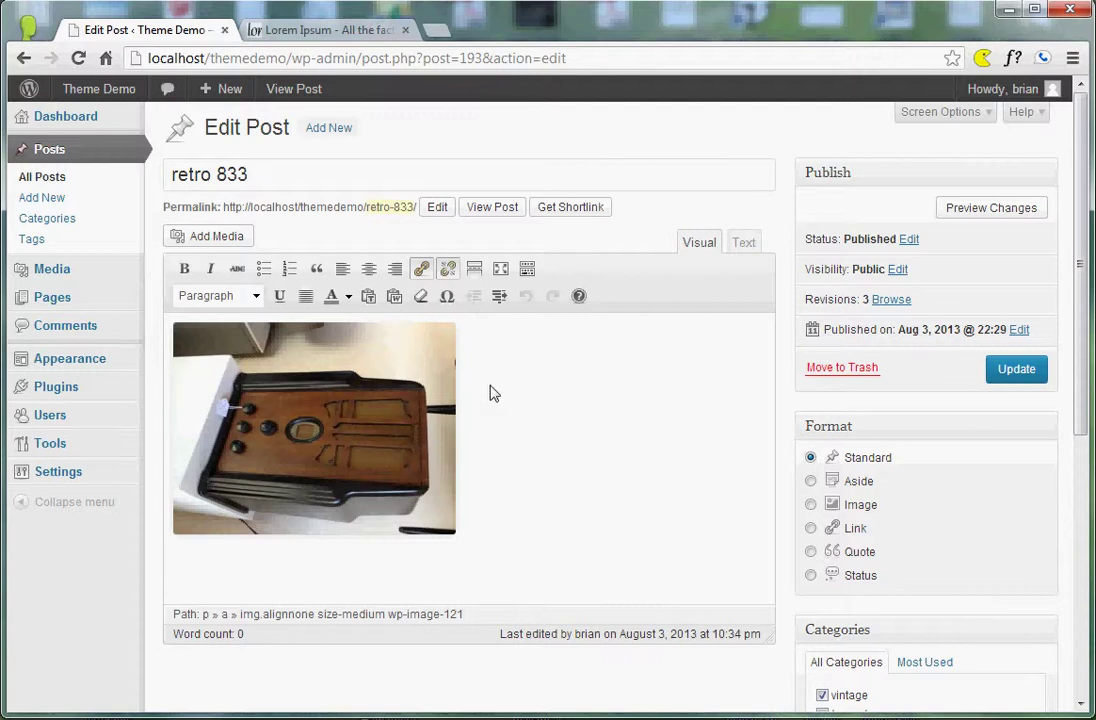
click(26, 60)
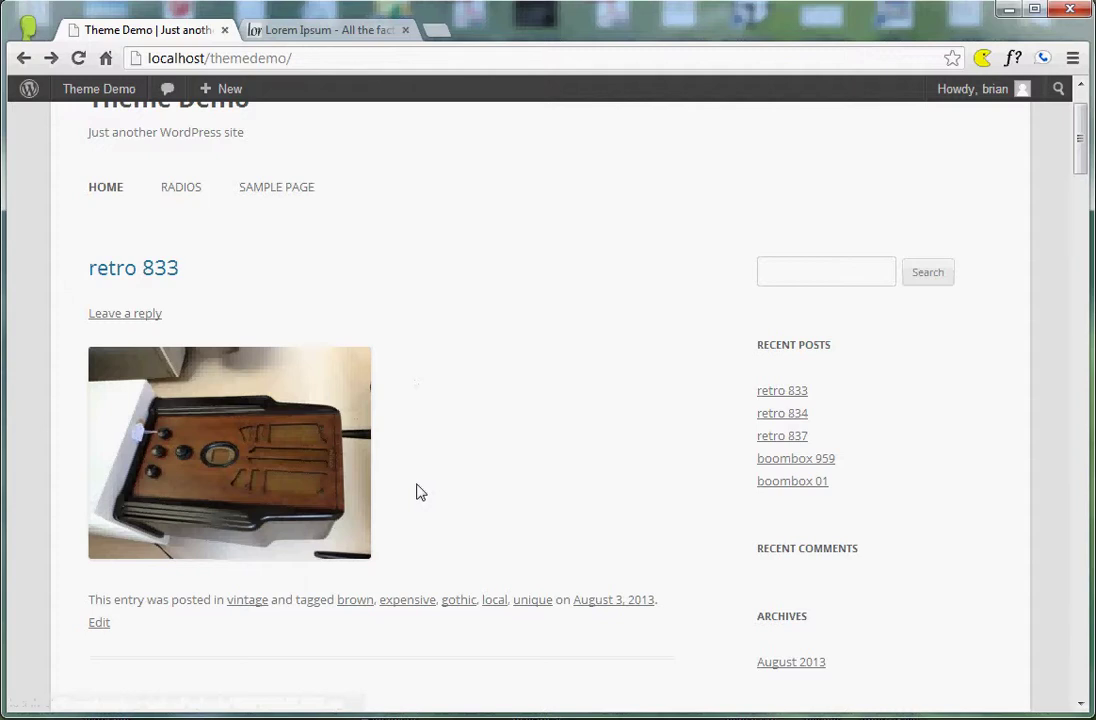
- Open the vintage category from the retro 833 post and examine the categories and tags of the posts through modern 344
scroll(420, 492, down, 2)
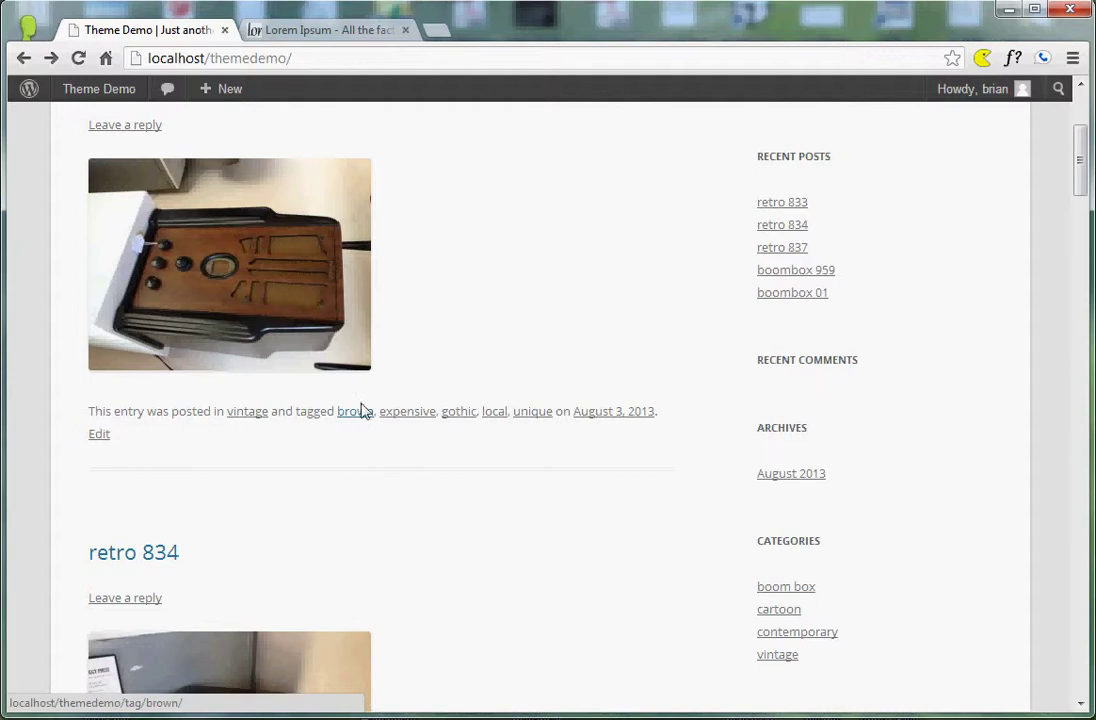
click(251, 419)
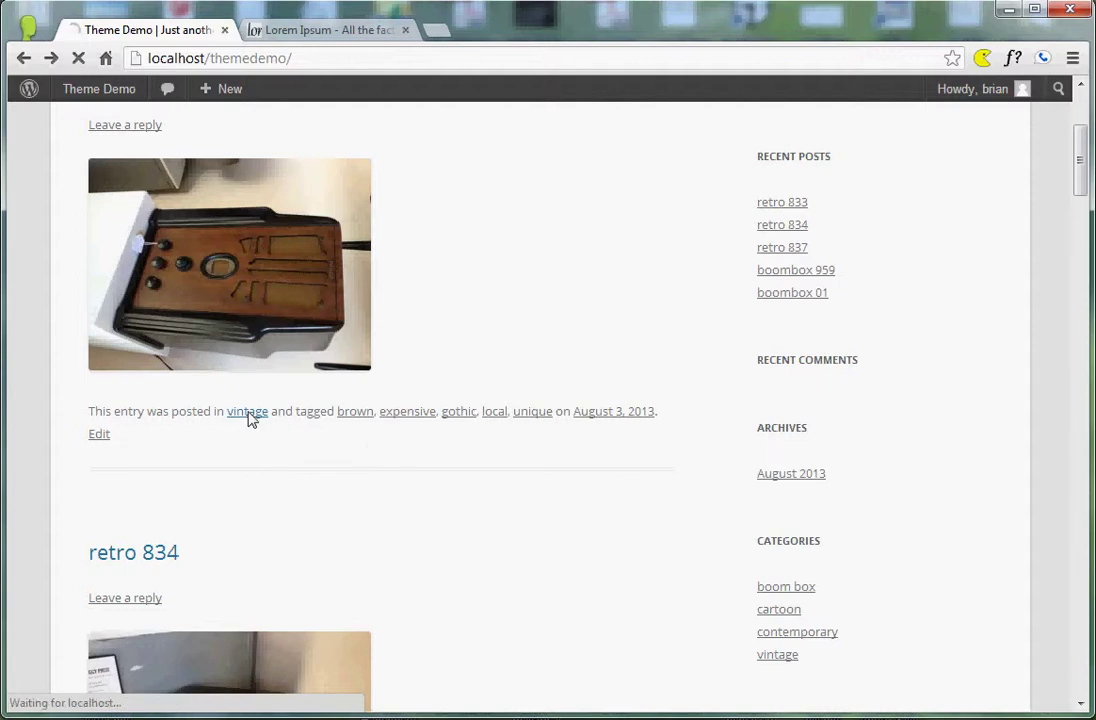
scroll(264, 428, down, 3)
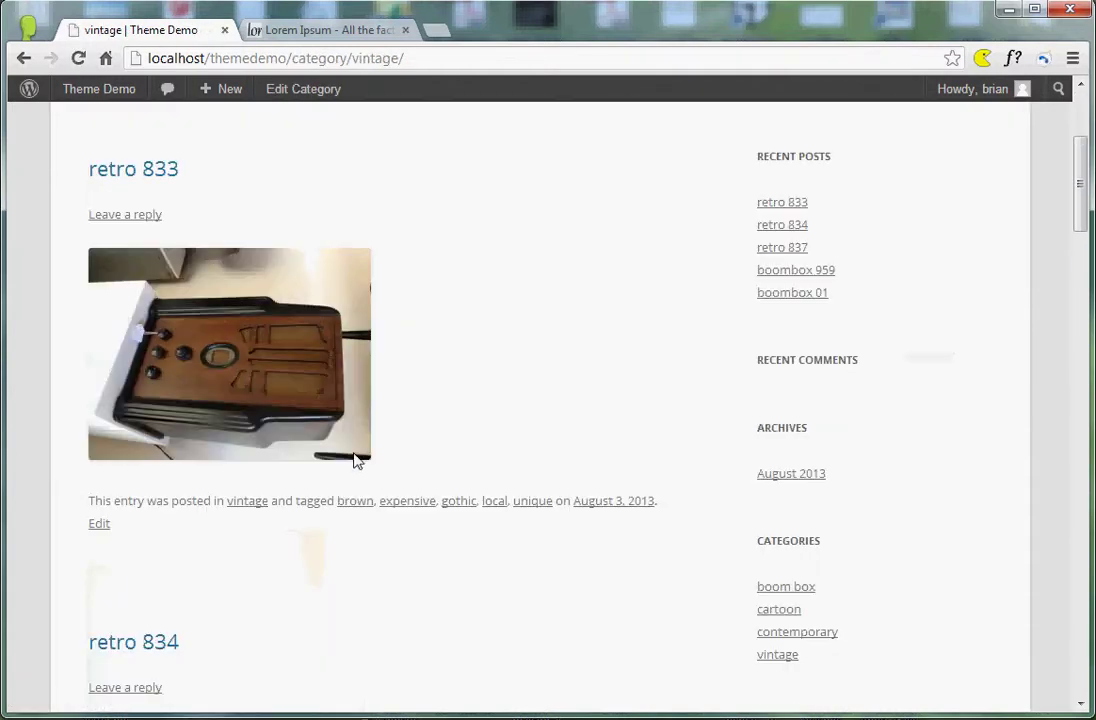
scroll(262, 338, down, 4)
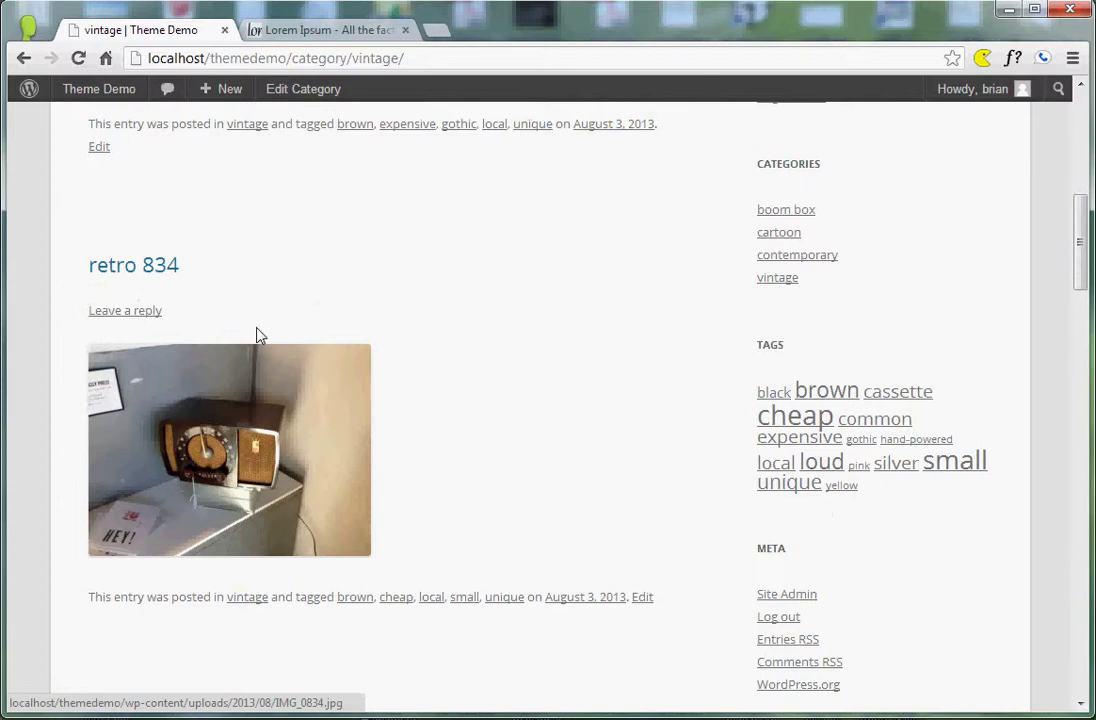
scroll(250, 325, up, 3)
scroll(243, 313, down, 9)
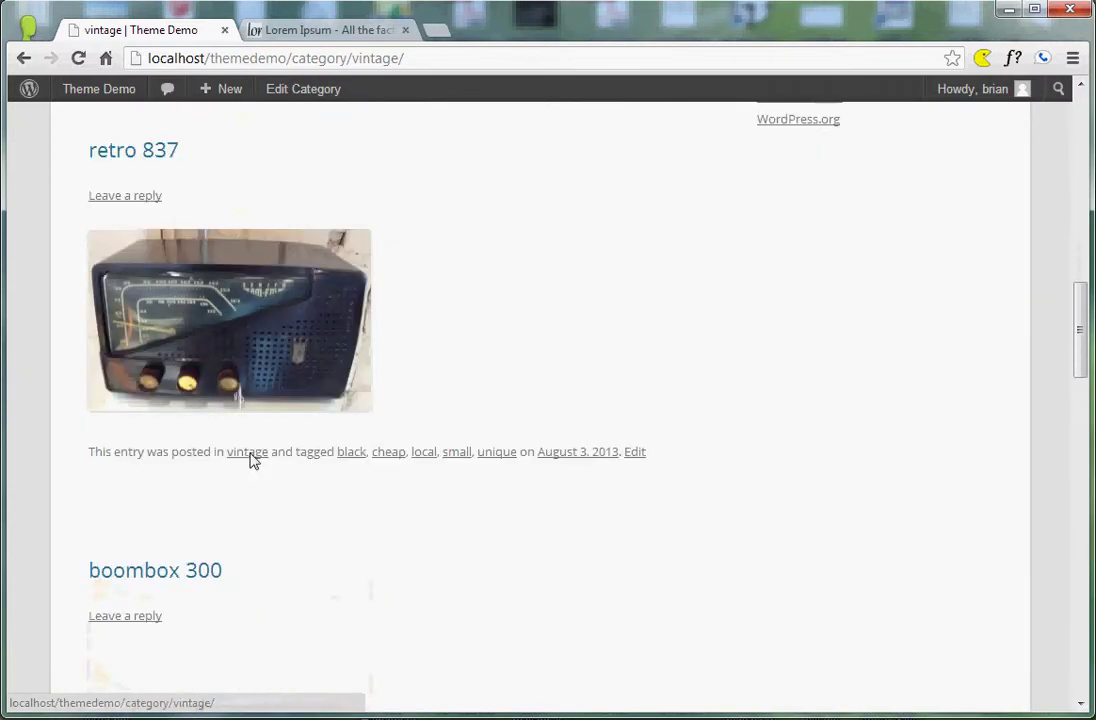
scroll(226, 376, down, 4)
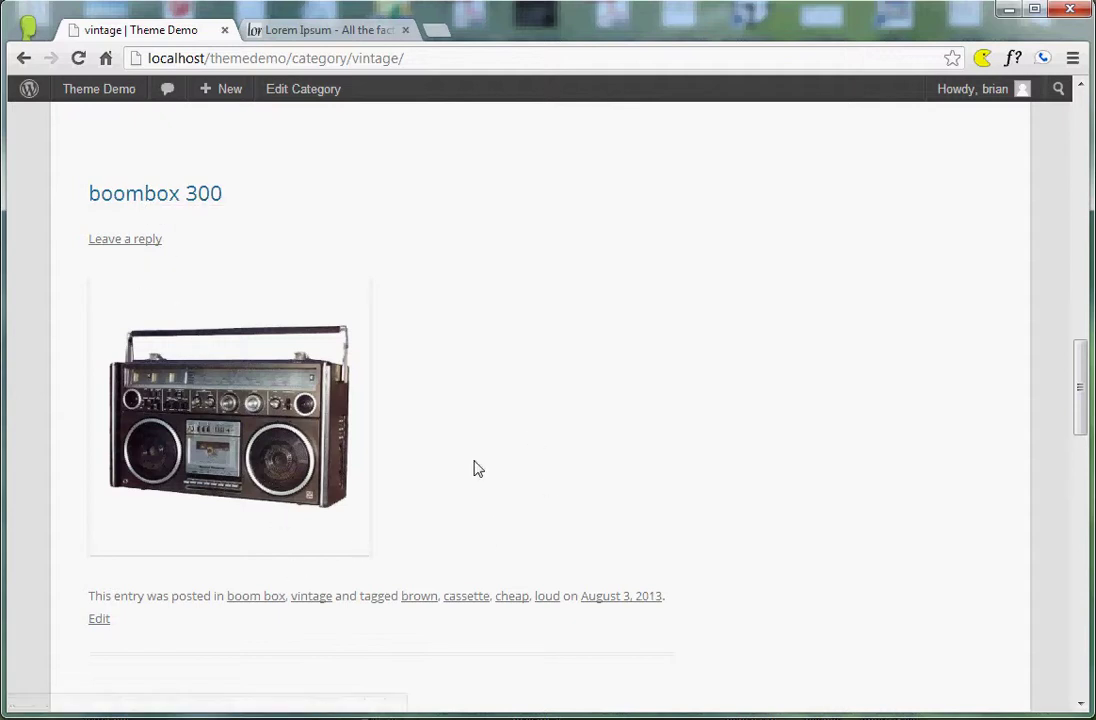
scroll(465, 455, down, 2)
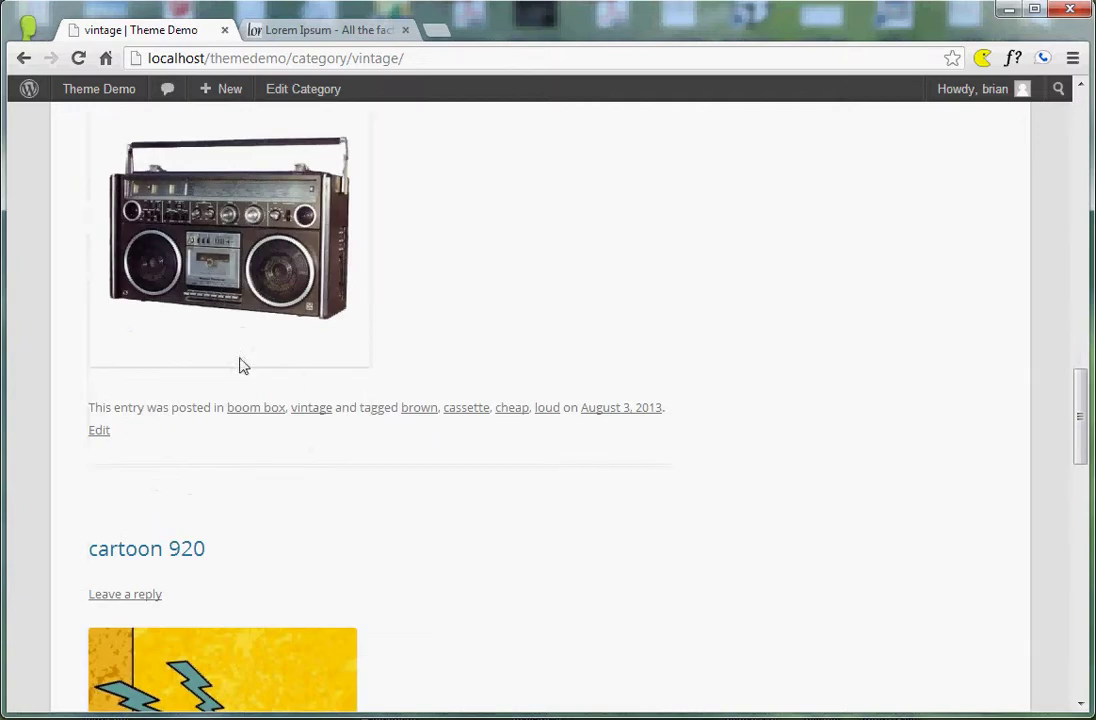
scroll(332, 285, down, 3)
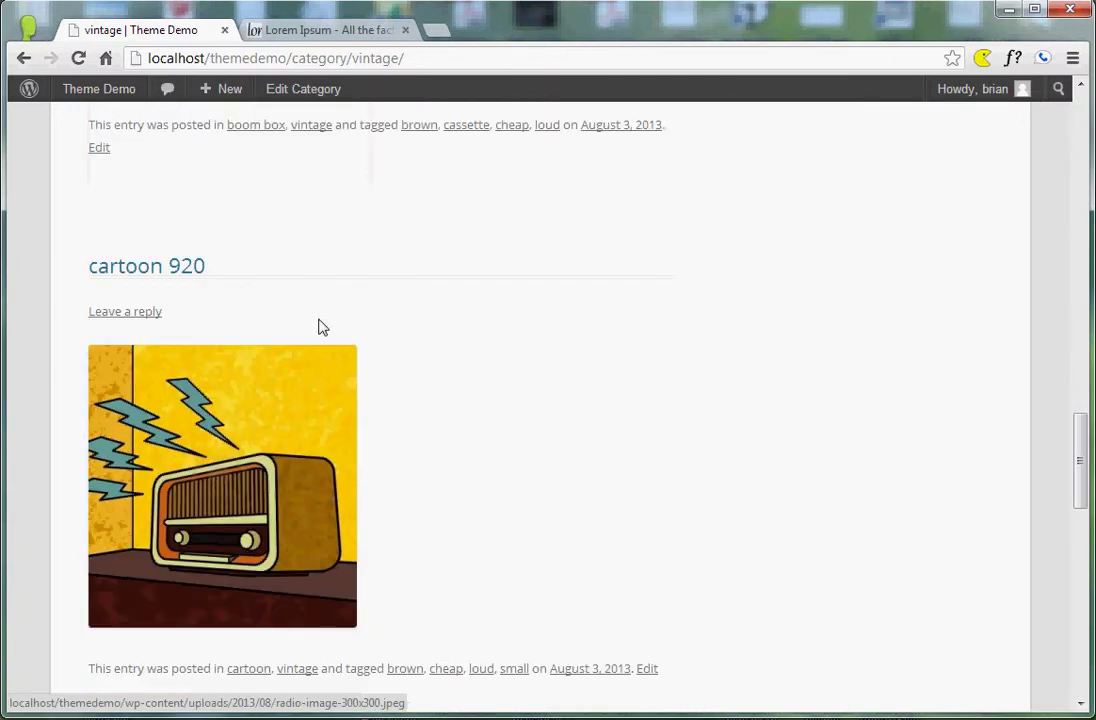
scroll(240, 512, down, 2)
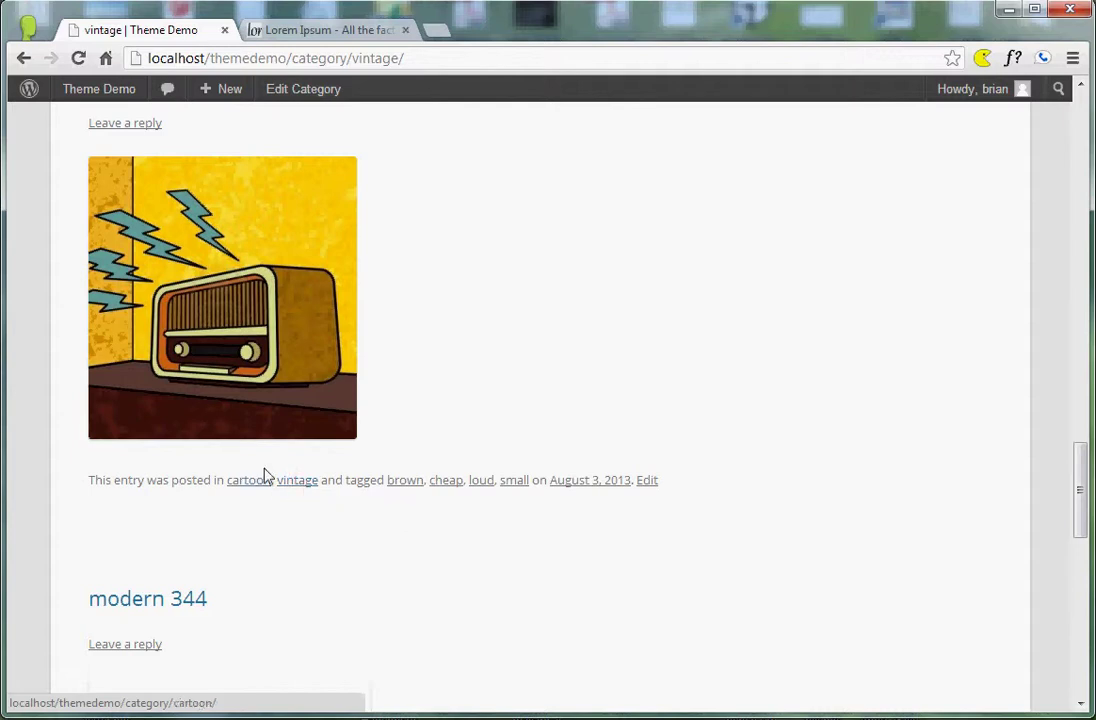
scroll(265, 366, down, 5)
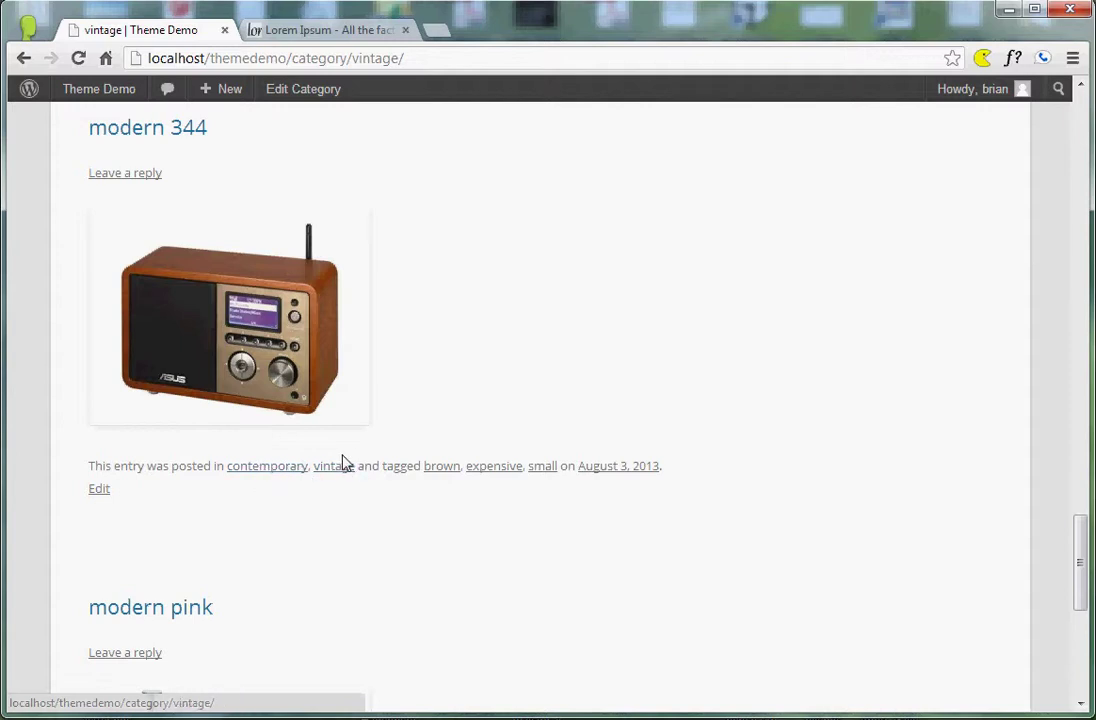
- Go back up the vintage archive to retro 833 and highlight the Categories heading in the sidebar
scroll(500, 386, up, 15)
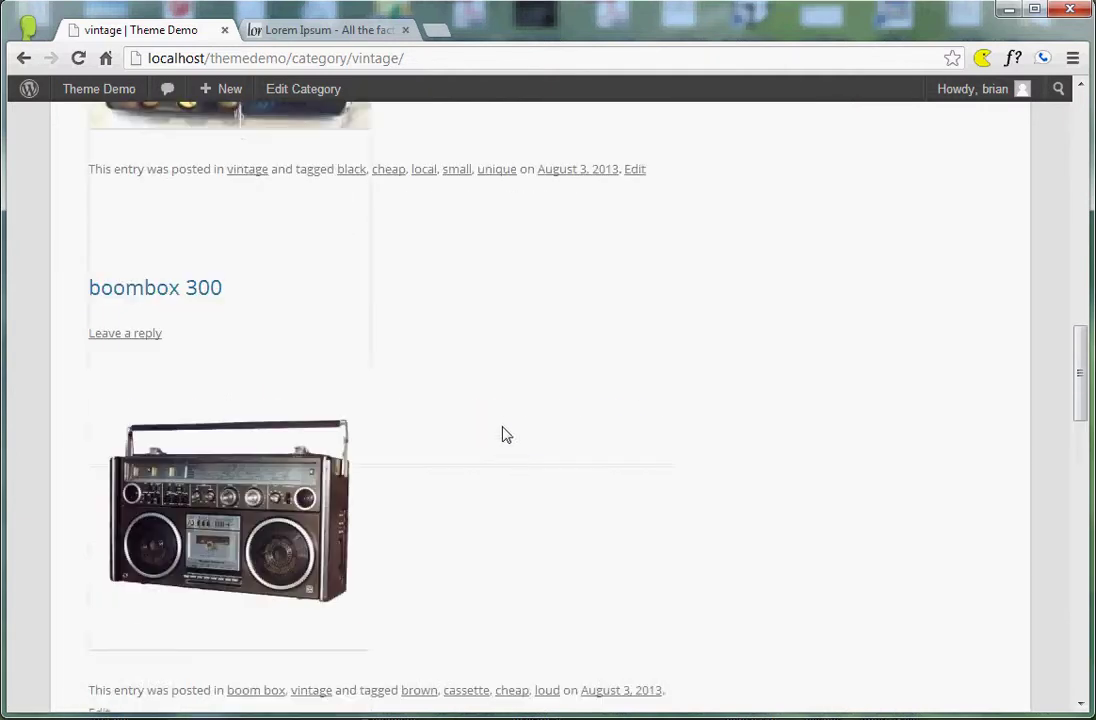
scroll(505, 428, up, 2)
scroll(463, 479, up, 6)
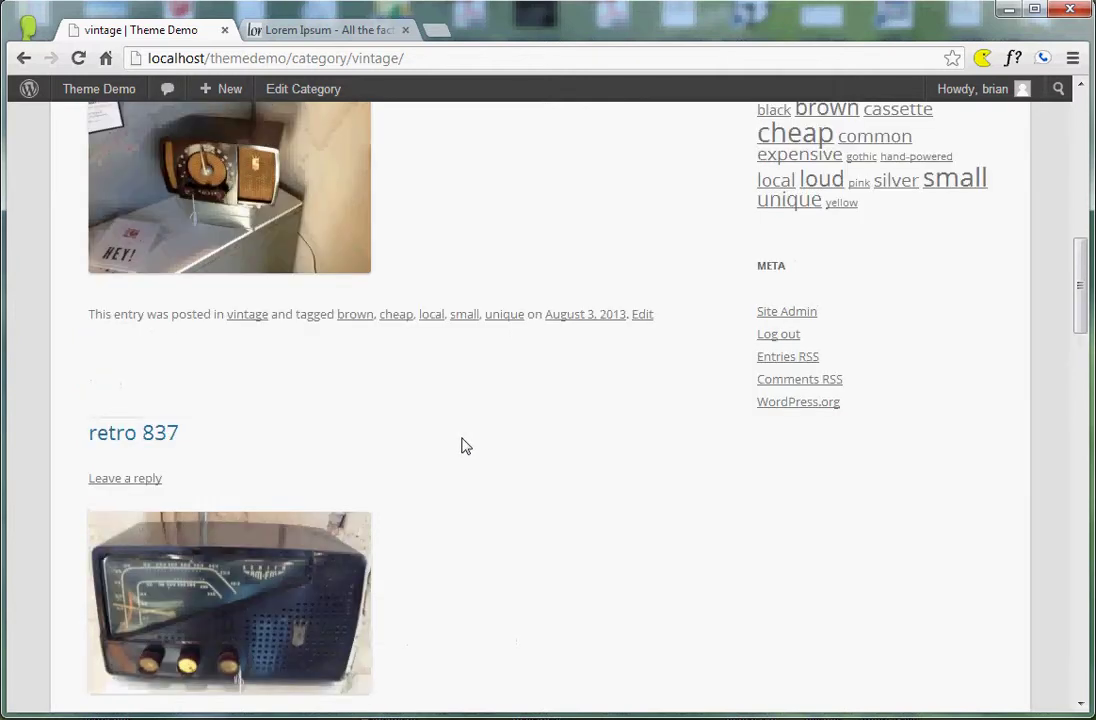
scroll(359, 447, up, 2)
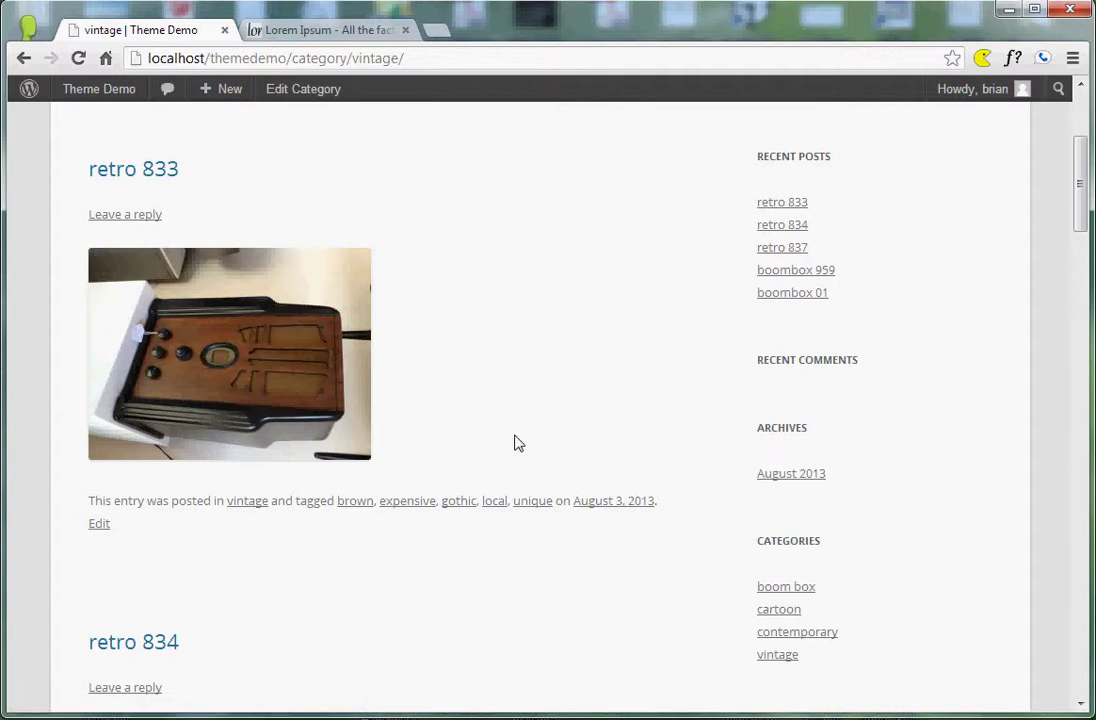
drag(757, 545, 829, 549)
click(795, 553)
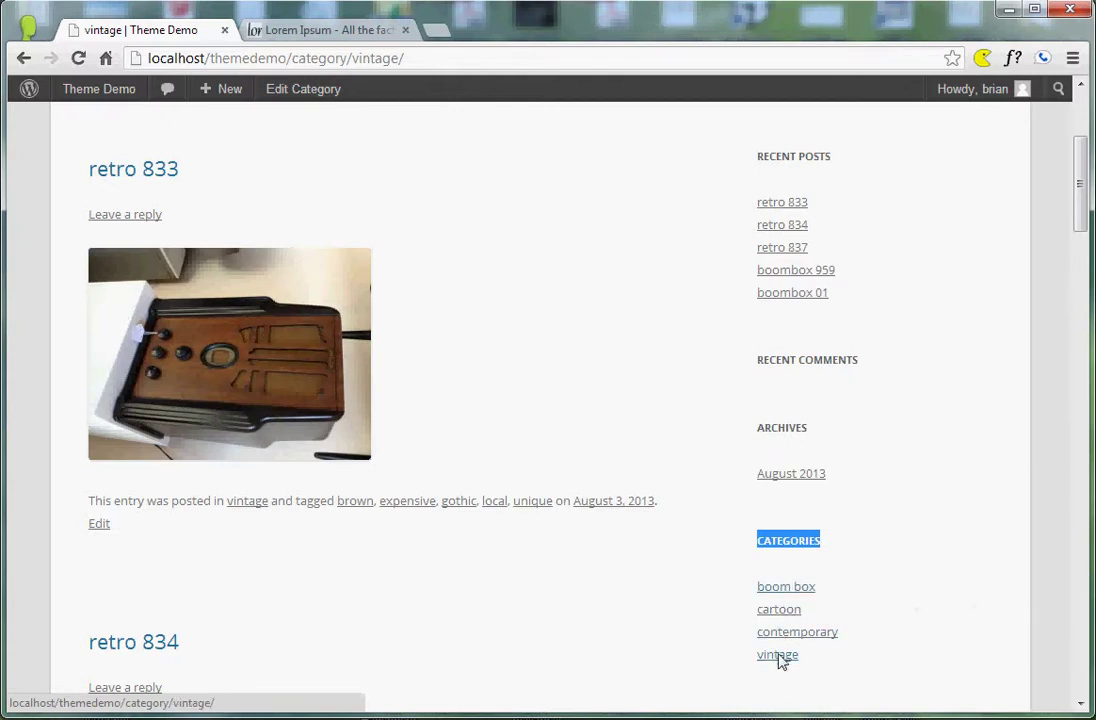
- Open the boom box category and examine the categories and tags of its posts through cartoon 571
click(778, 592)
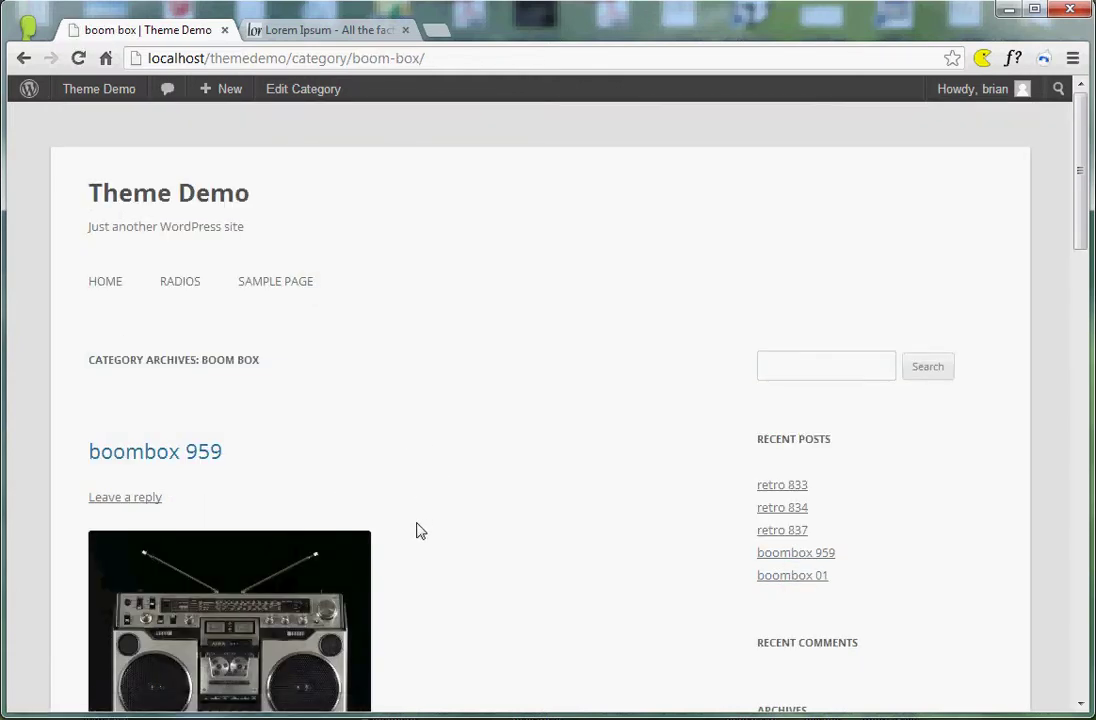
scroll(418, 528, down, 2)
scroll(301, 429, down, 10)
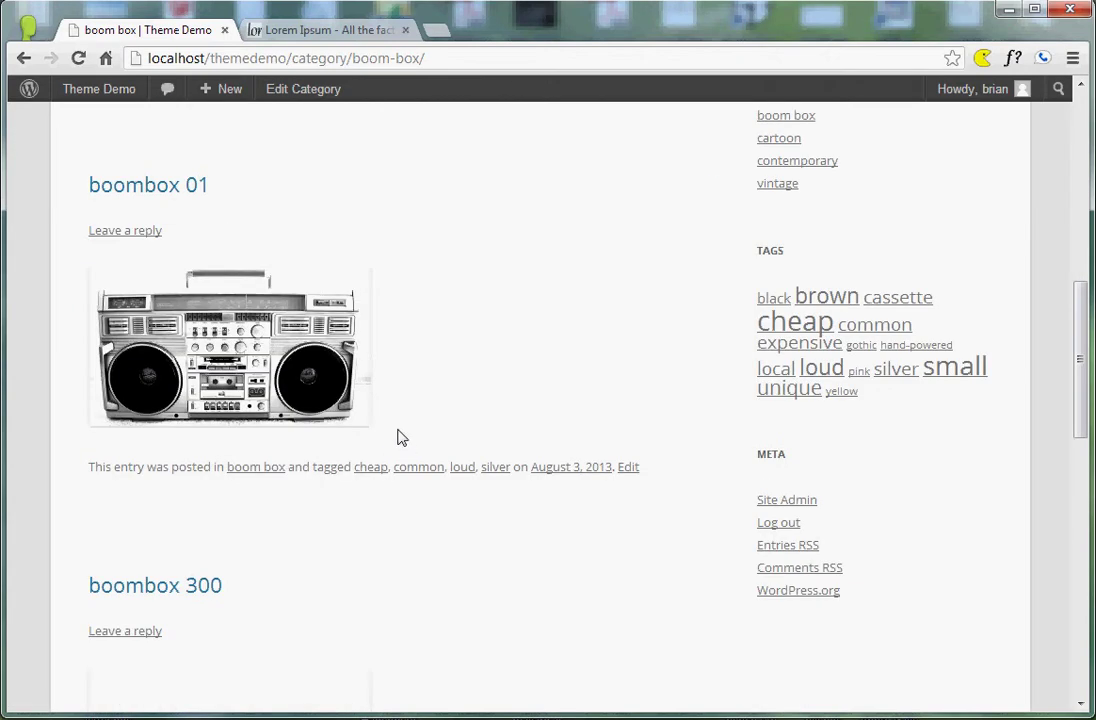
scroll(398, 437, down, 5)
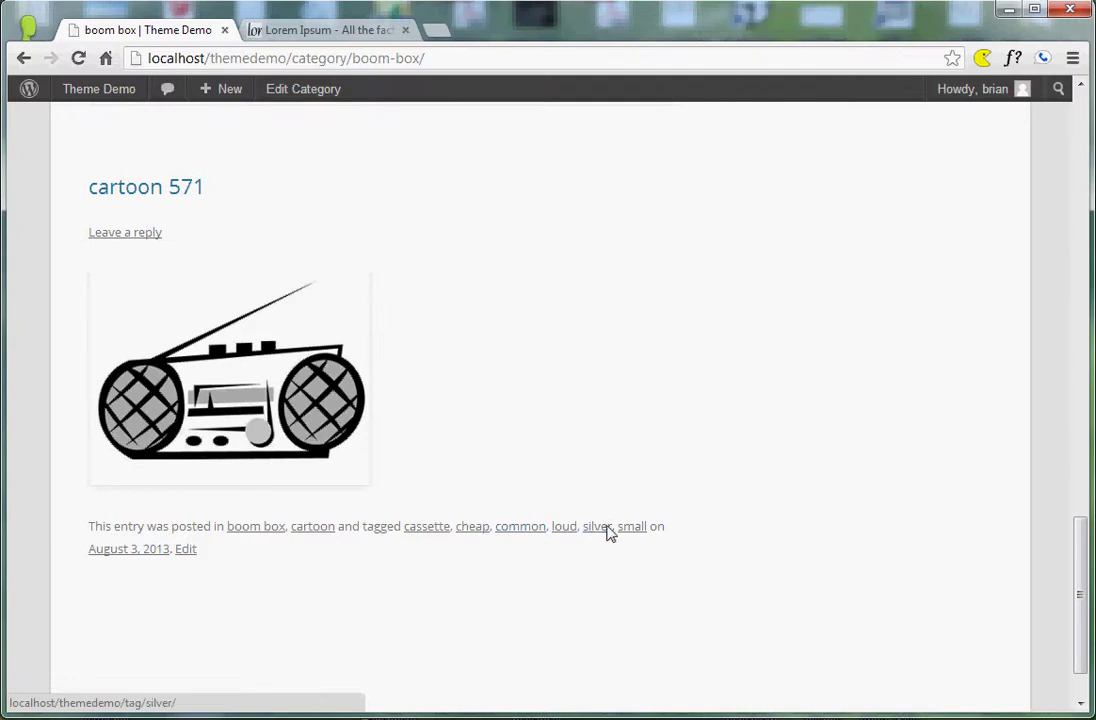
scroll(504, 438, up, 4)
scroll(597, 454, down, 2)
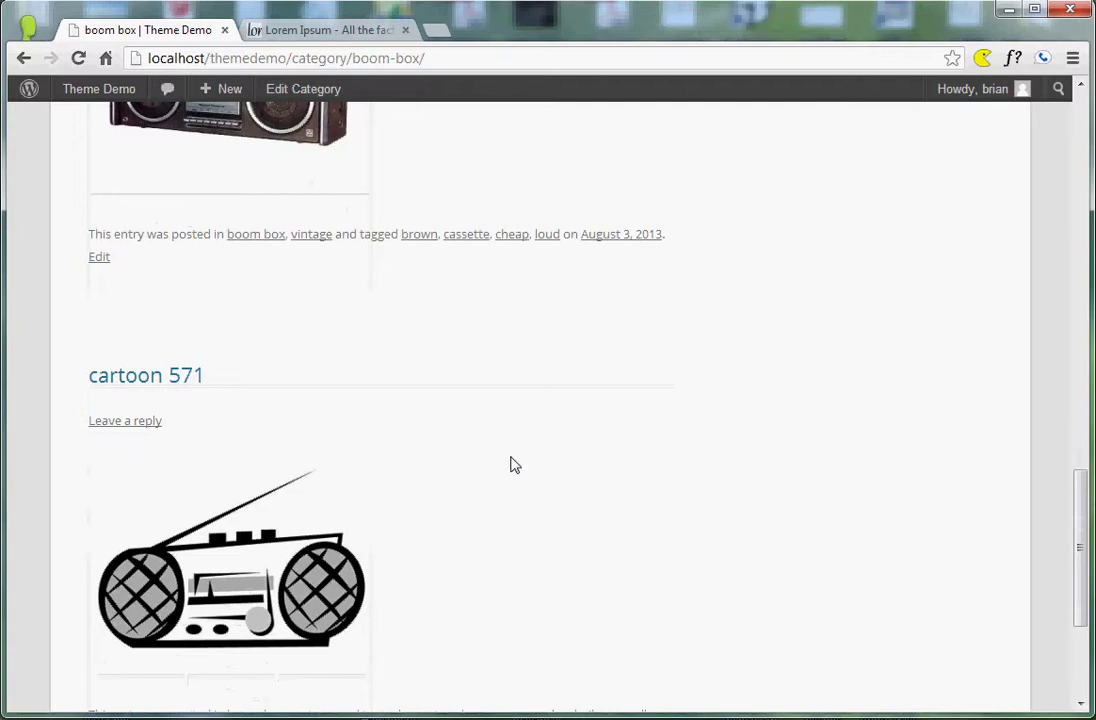
scroll(582, 486, down, 2)
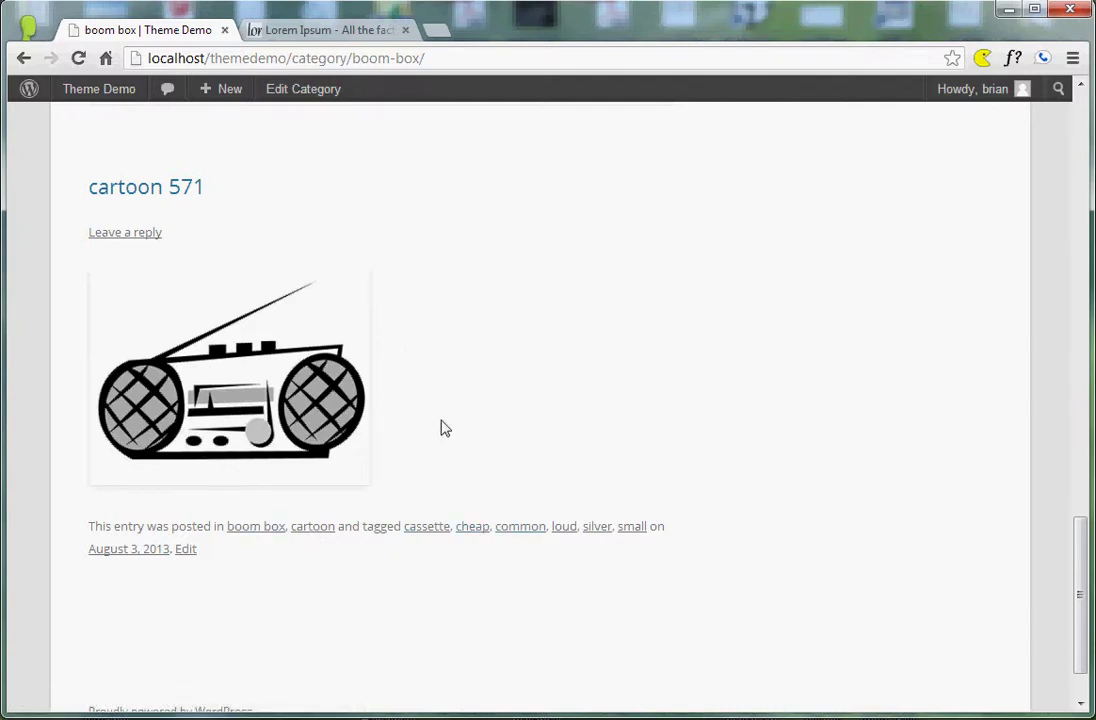
- Open the cheap tag's archive from the sidebar tag cloud and look through its posts as far as cartoon 571
scroll(505, 430, up, 2)
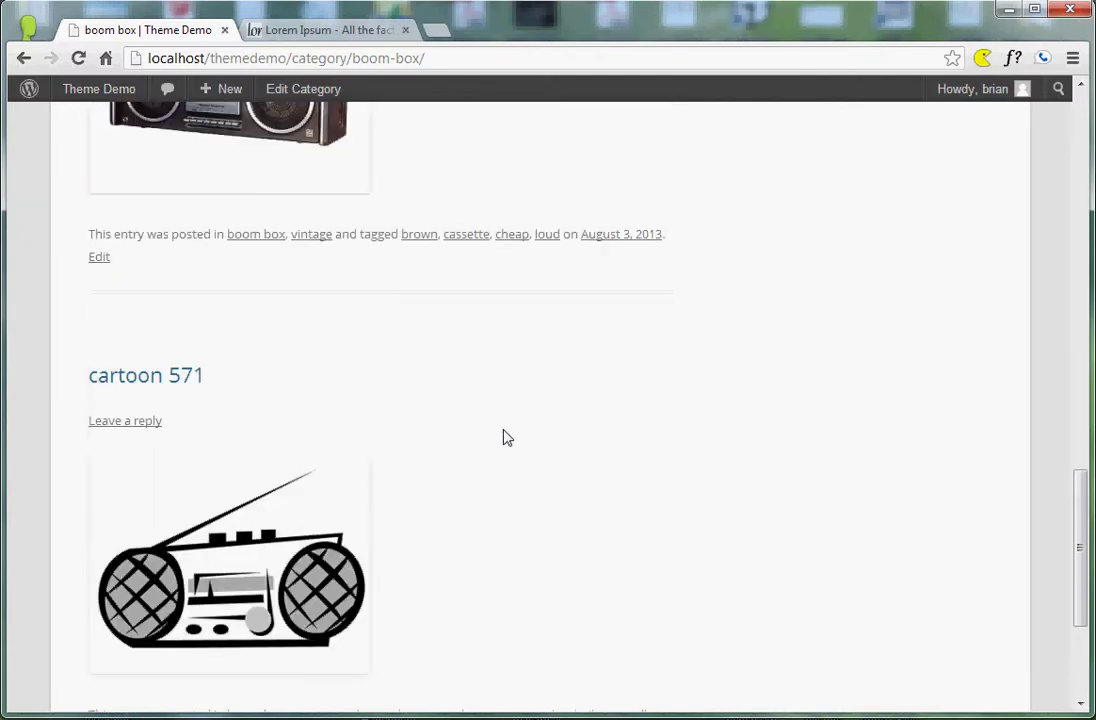
scroll(484, 506, up, 5)
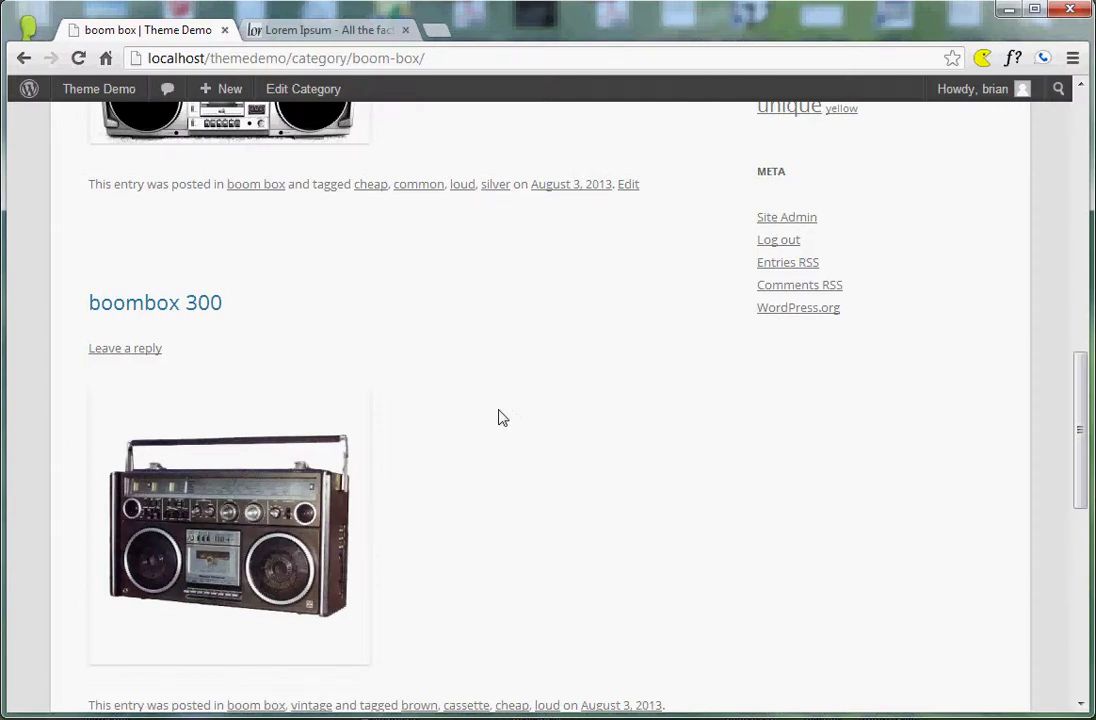
scroll(709, 416, up, 4)
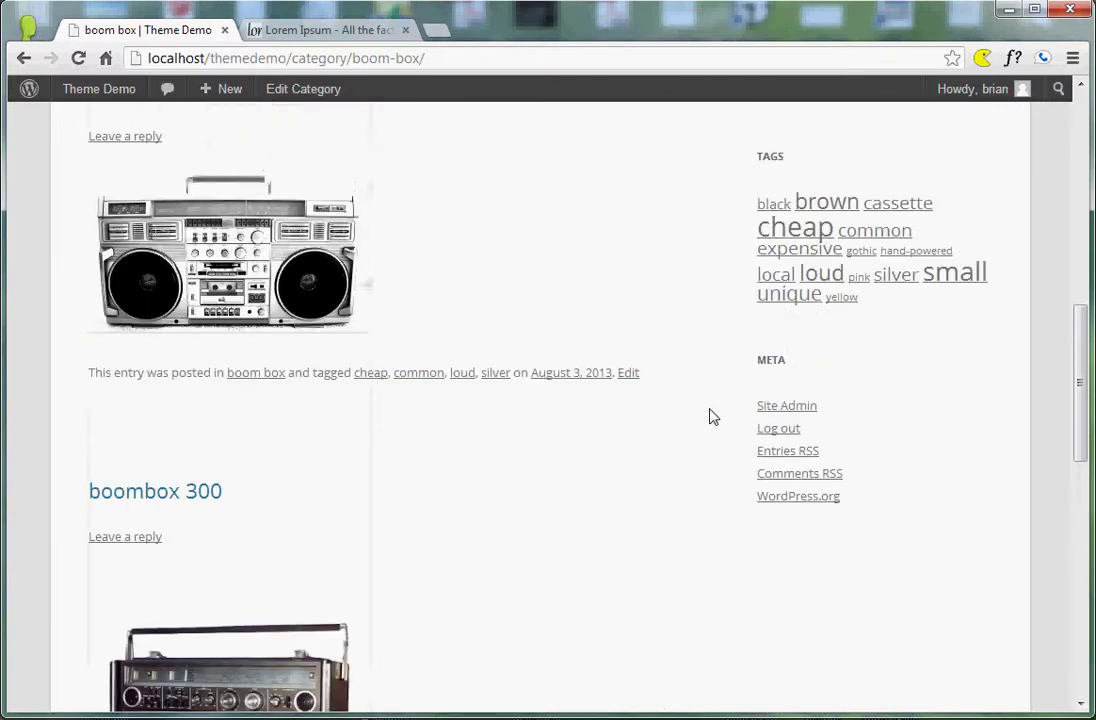
scroll(703, 416, up, 1)
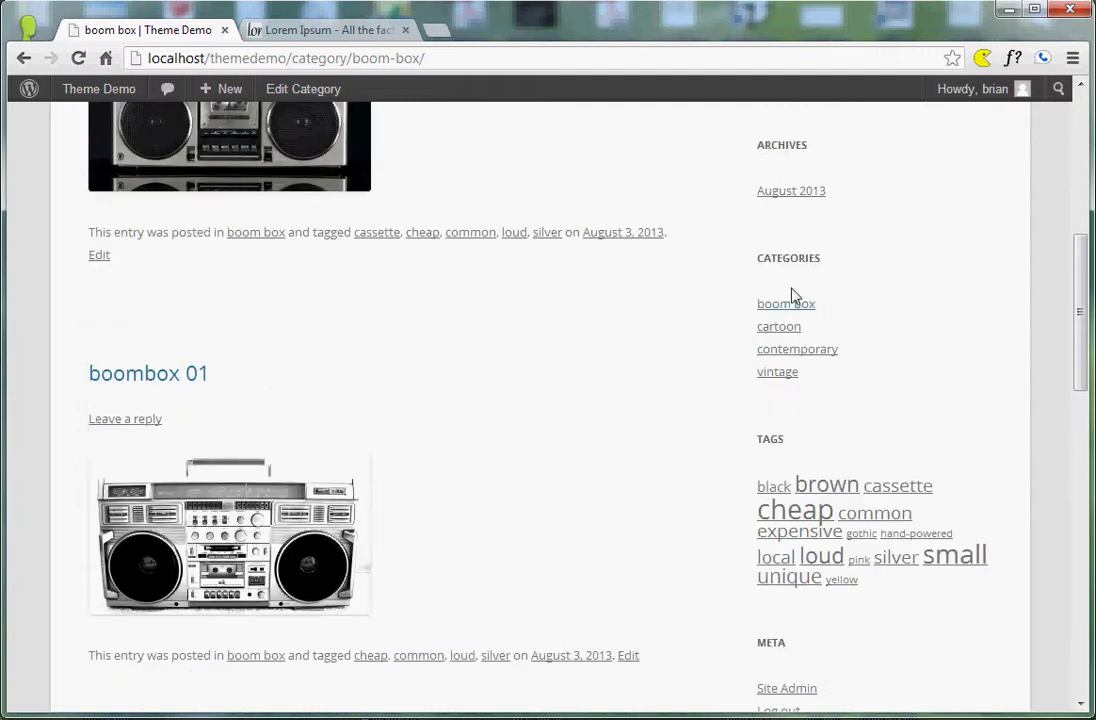
click(785, 513)
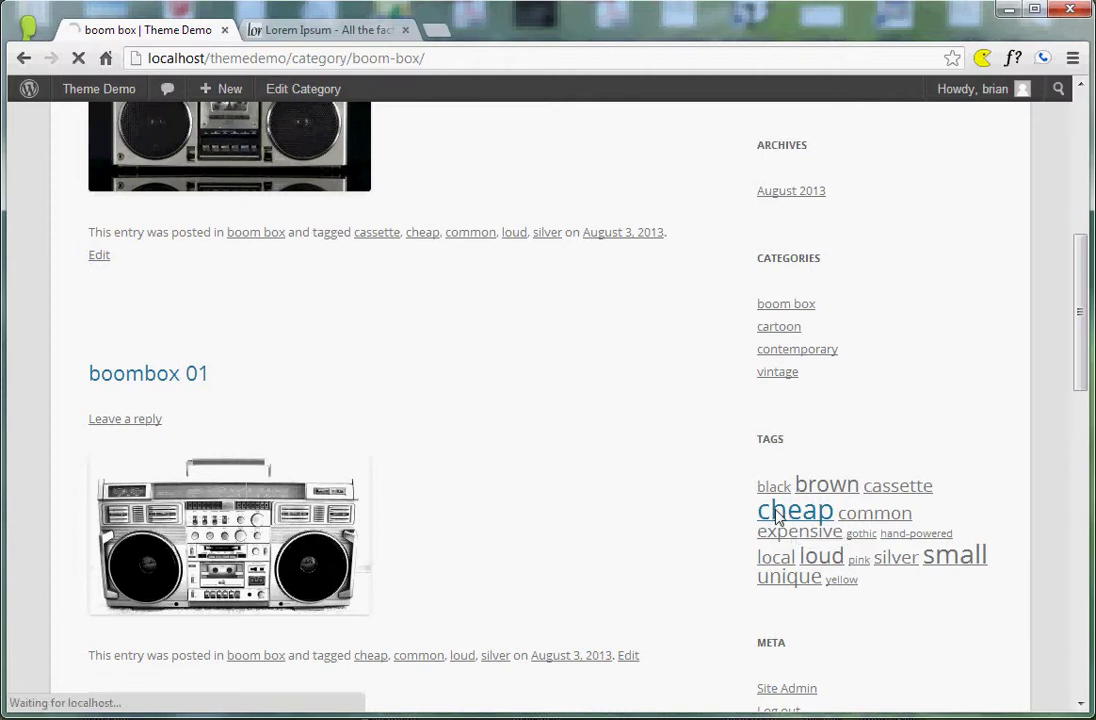
scroll(306, 499, down, 5)
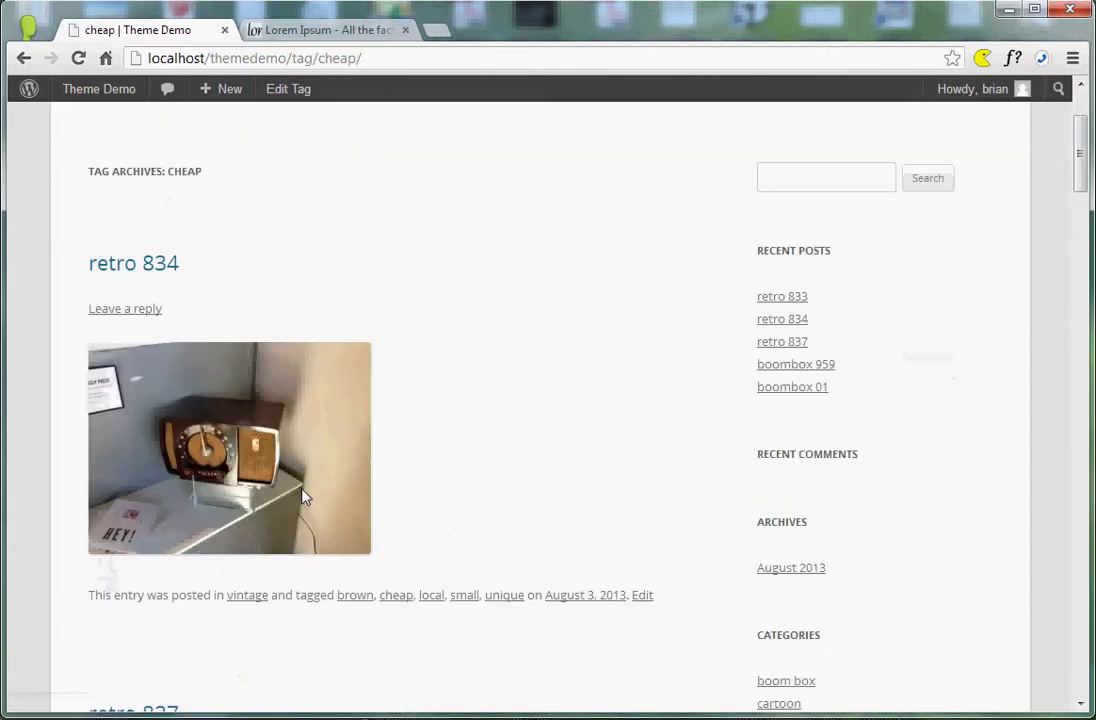
scroll(338, 455, down, 10)
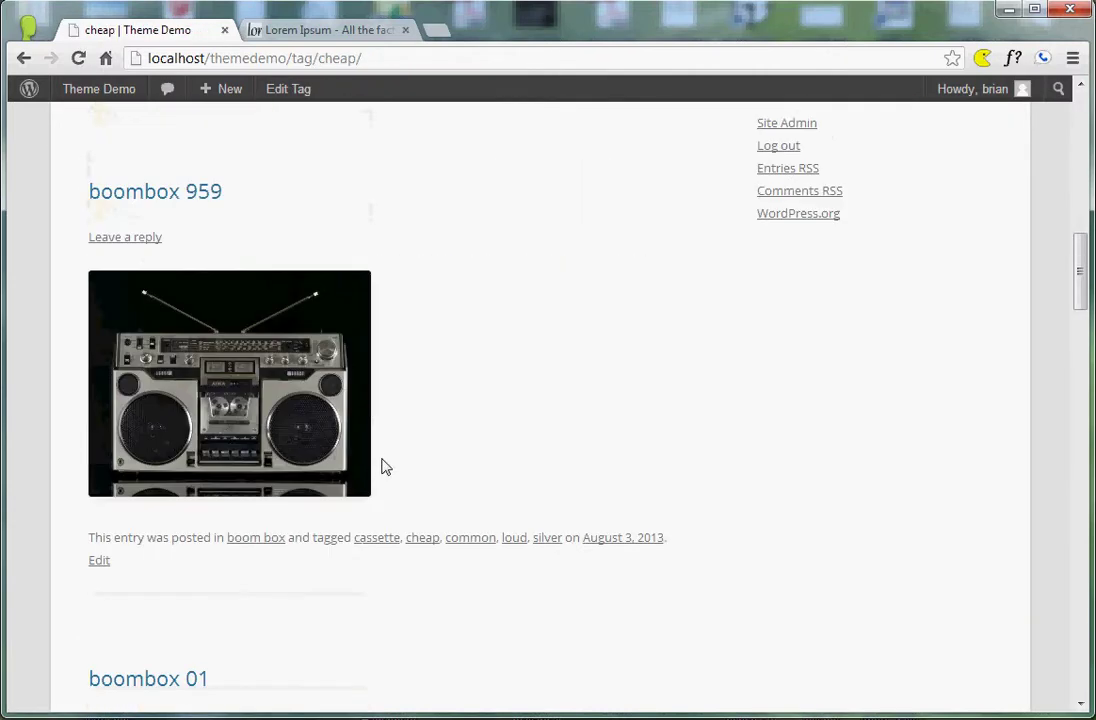
scroll(417, 465, down, 4)
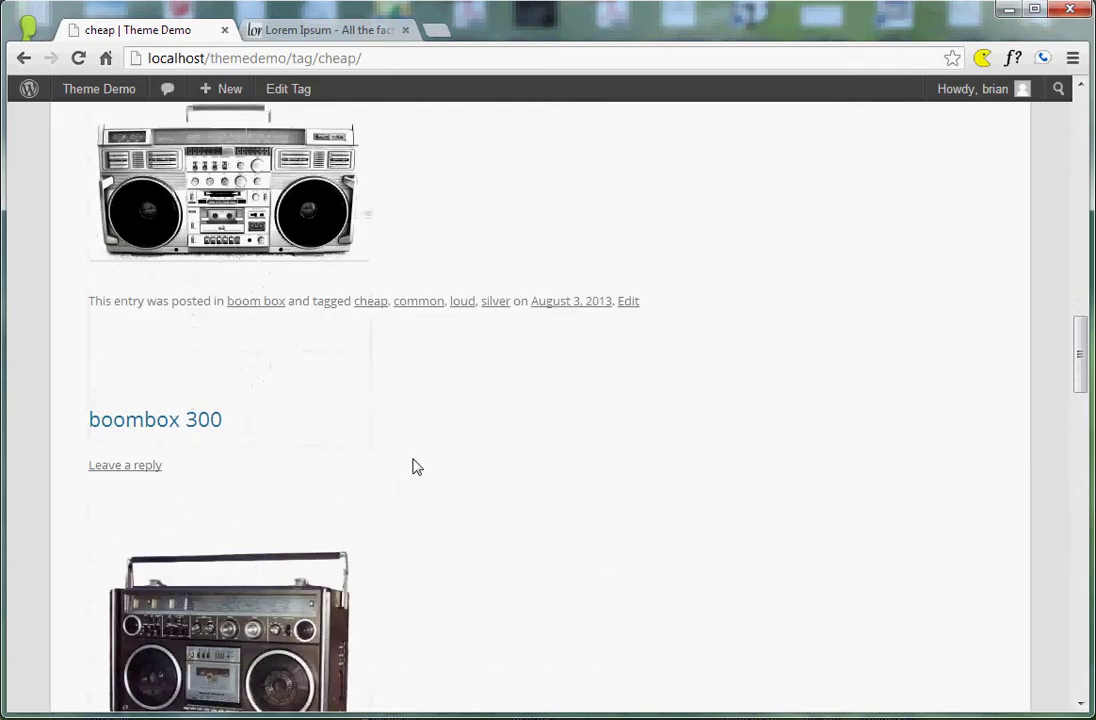
scroll(417, 467, down, 8)
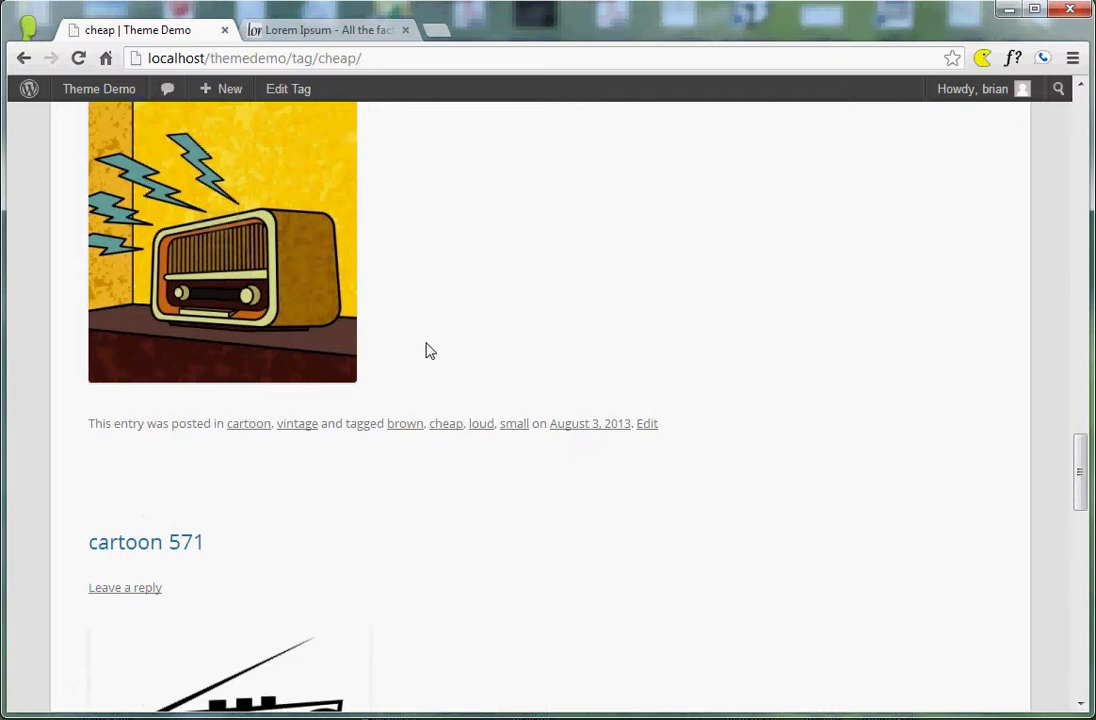
- Look through the remaining posts in the cheap tag archive, from cartoon 571 past cartoon 2 to modern pink
scroll(428, 349, down, 2)
scroll(428, 347, down, 11)
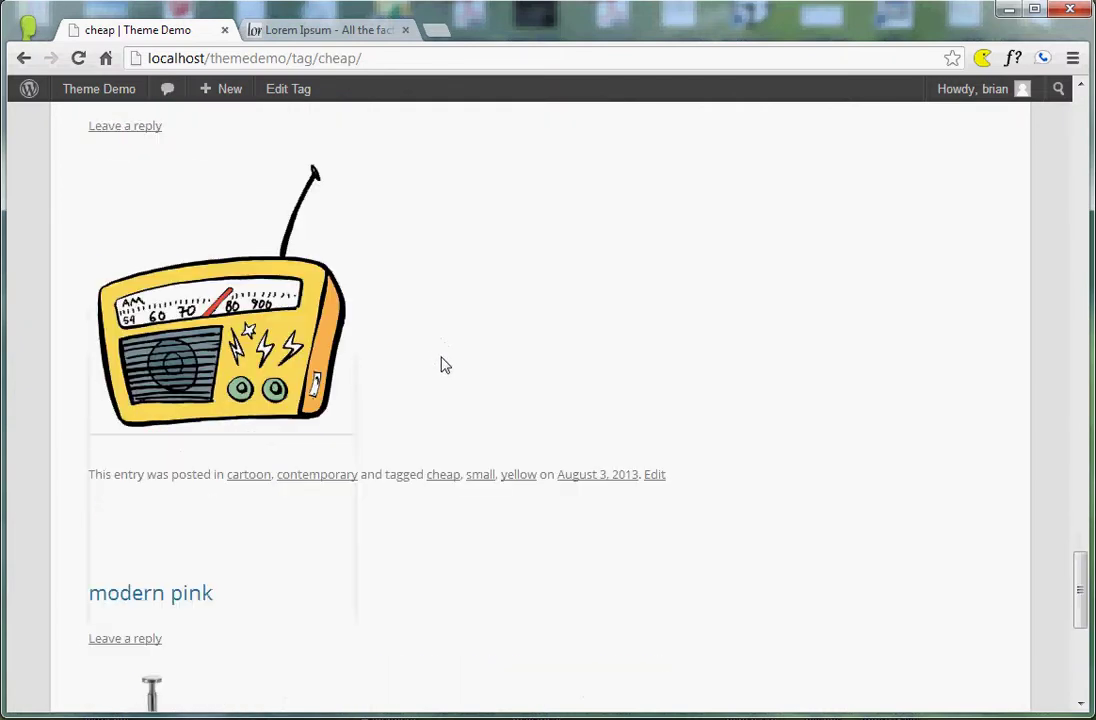
scroll(449, 389, up, 12)
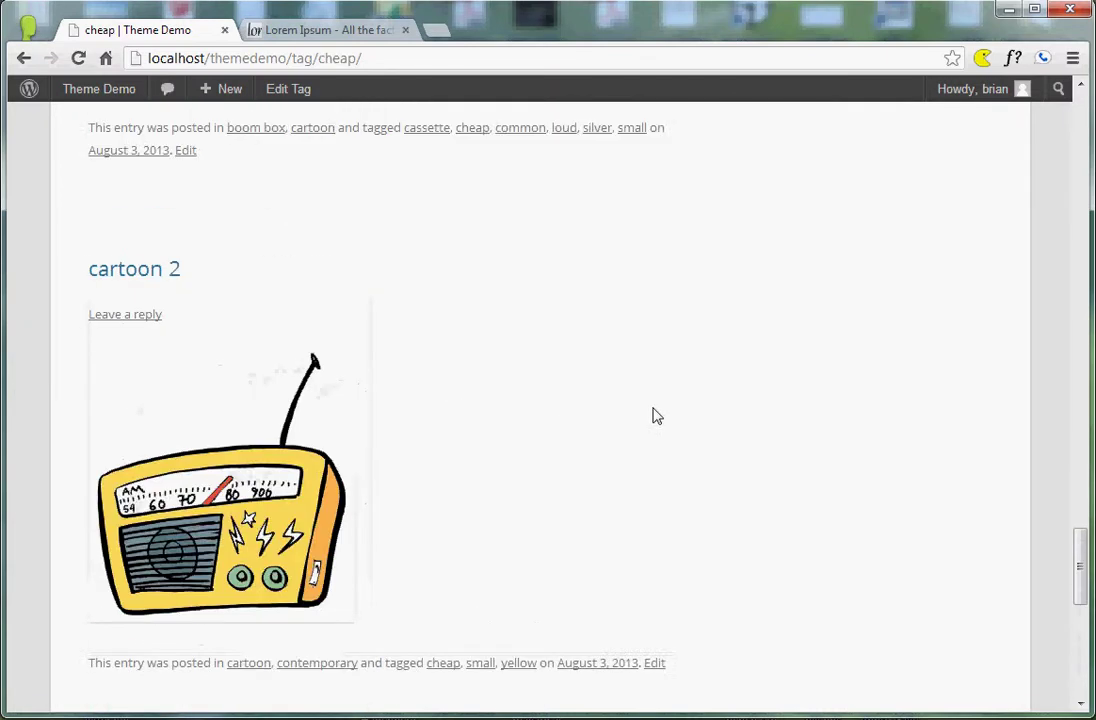
- Open the cassette tag's archive from the sidebar tag cloud and look through its posts down to cartoon 571
drag(1082, 463, 1071, 213)
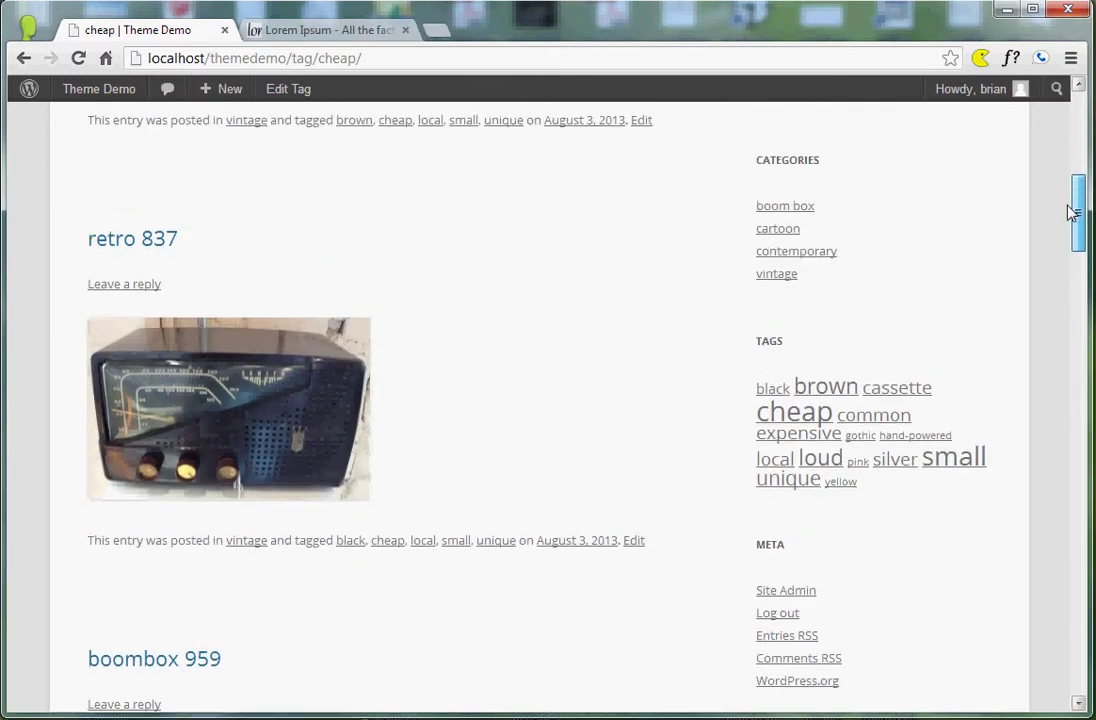
click(896, 390)
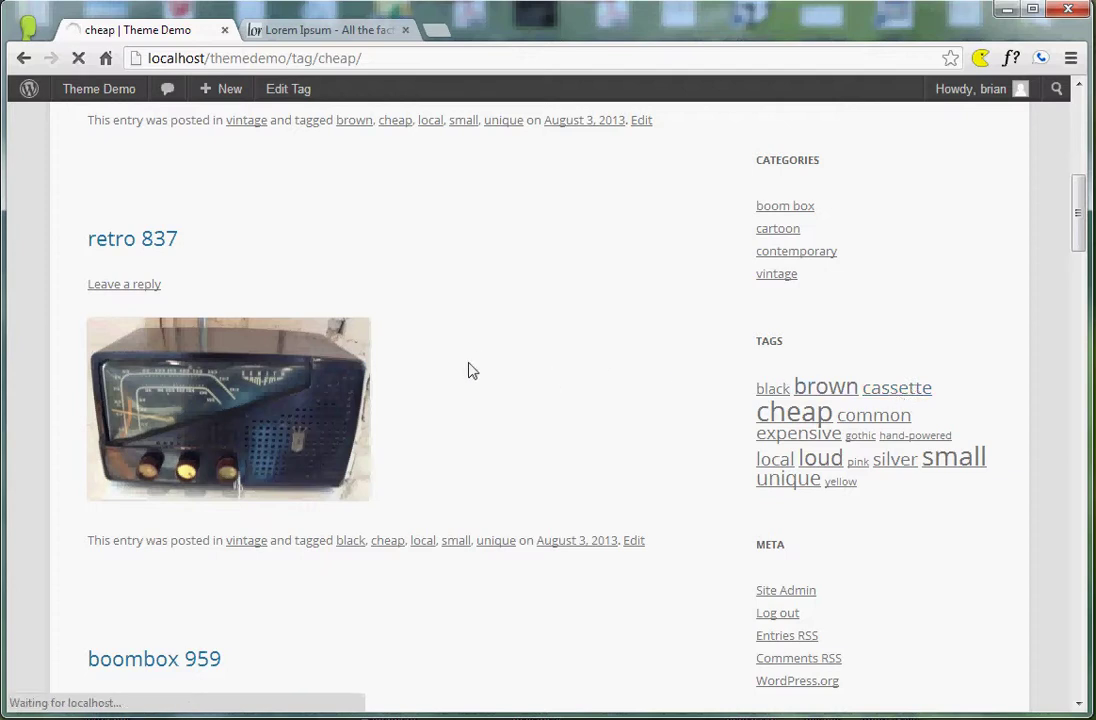
scroll(467, 494, down, 10)
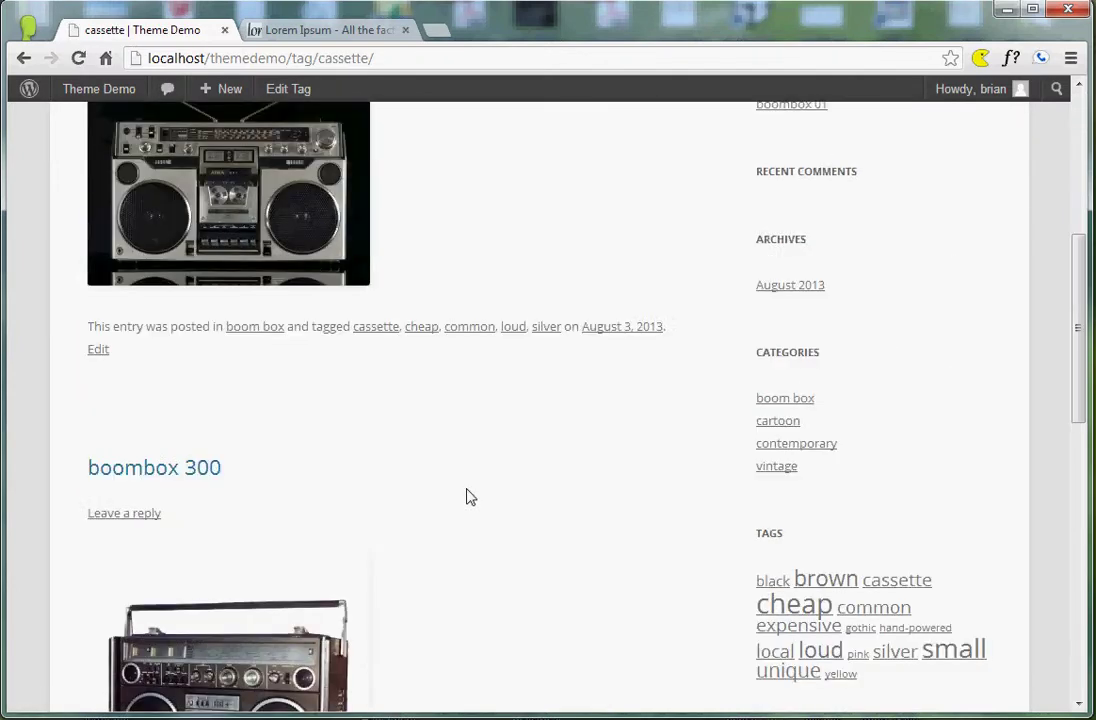
scroll(438, 482, down, 4)
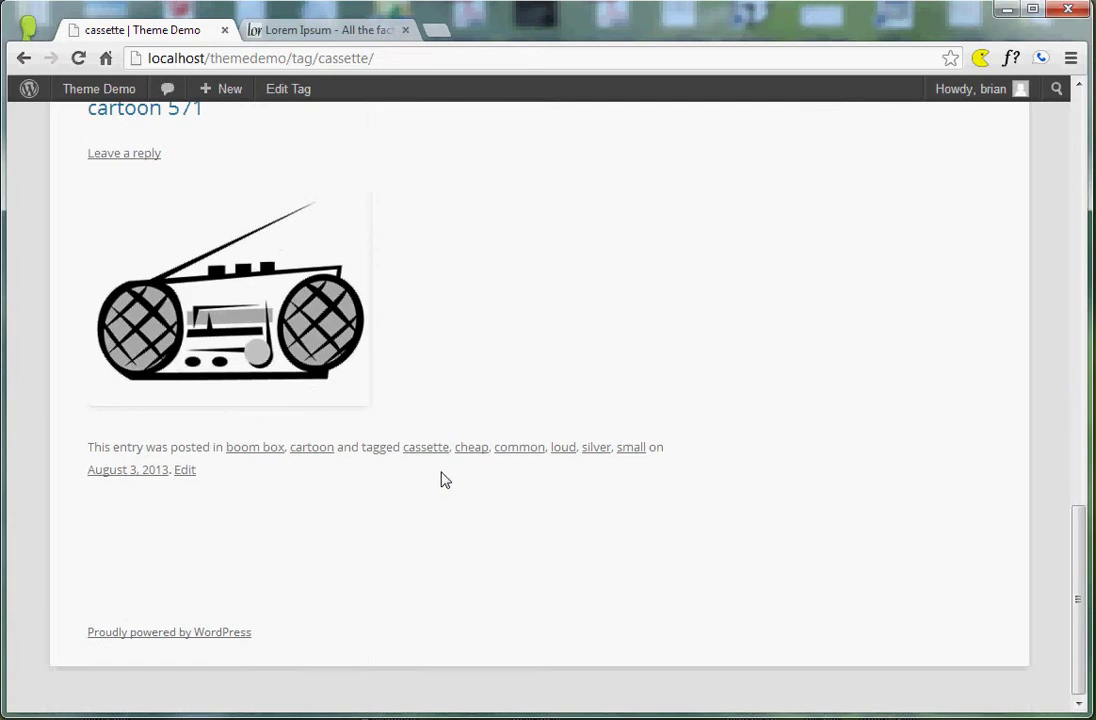
- Open the expensive tag's archive from the tag cloud and look through its posts down to modern voicelink
scroll(470, 475, up, 6)
scroll(507, 470, up, 2)
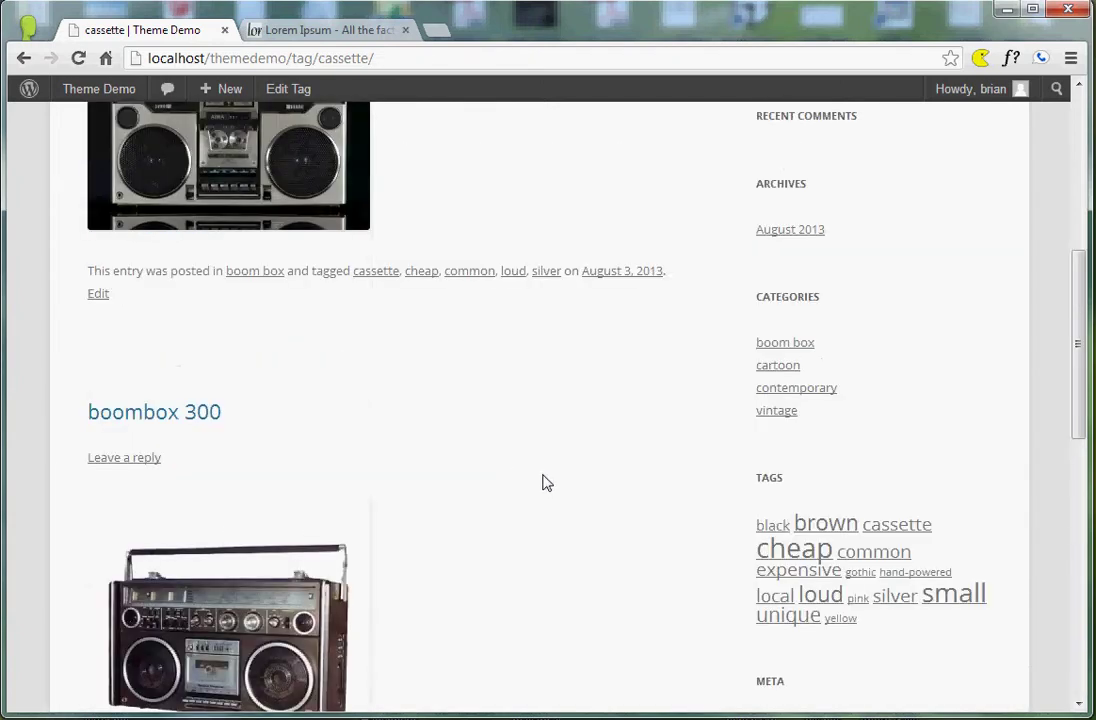
scroll(601, 471, down, 2)
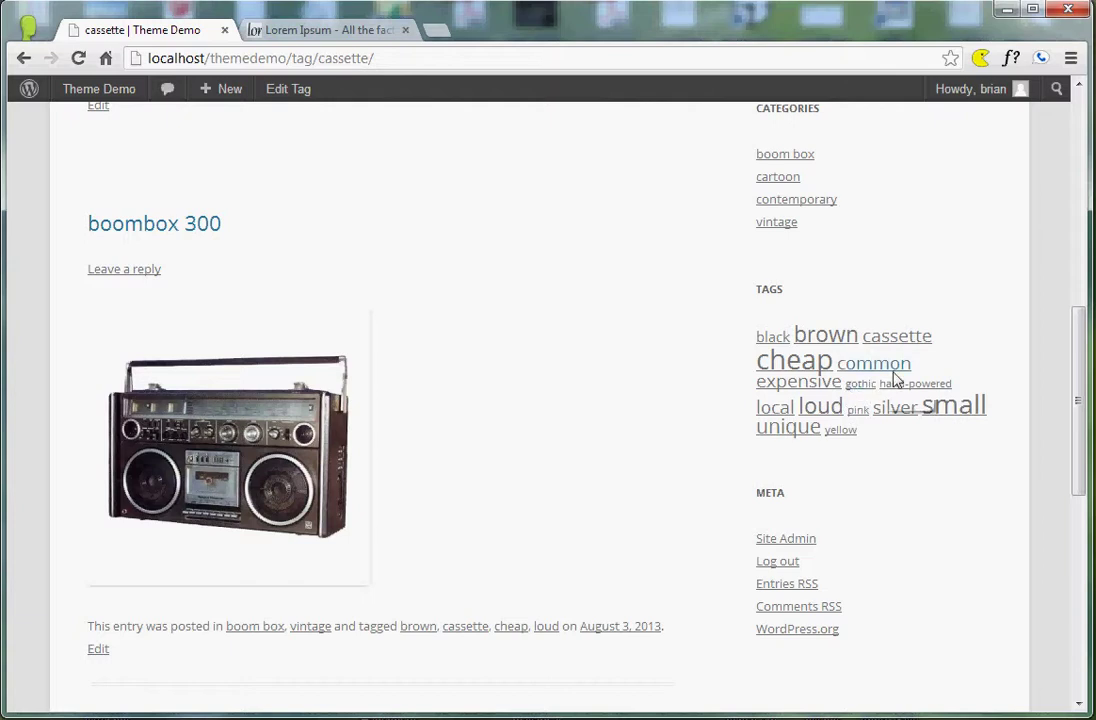
click(779, 389)
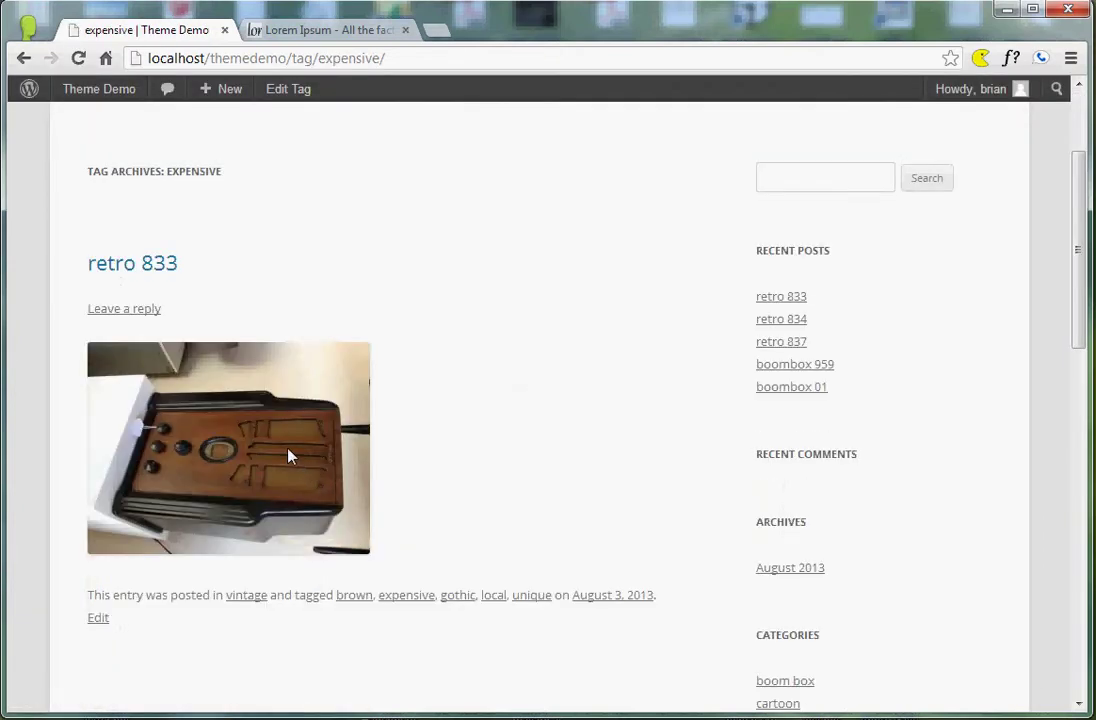
scroll(297, 463, down, 5)
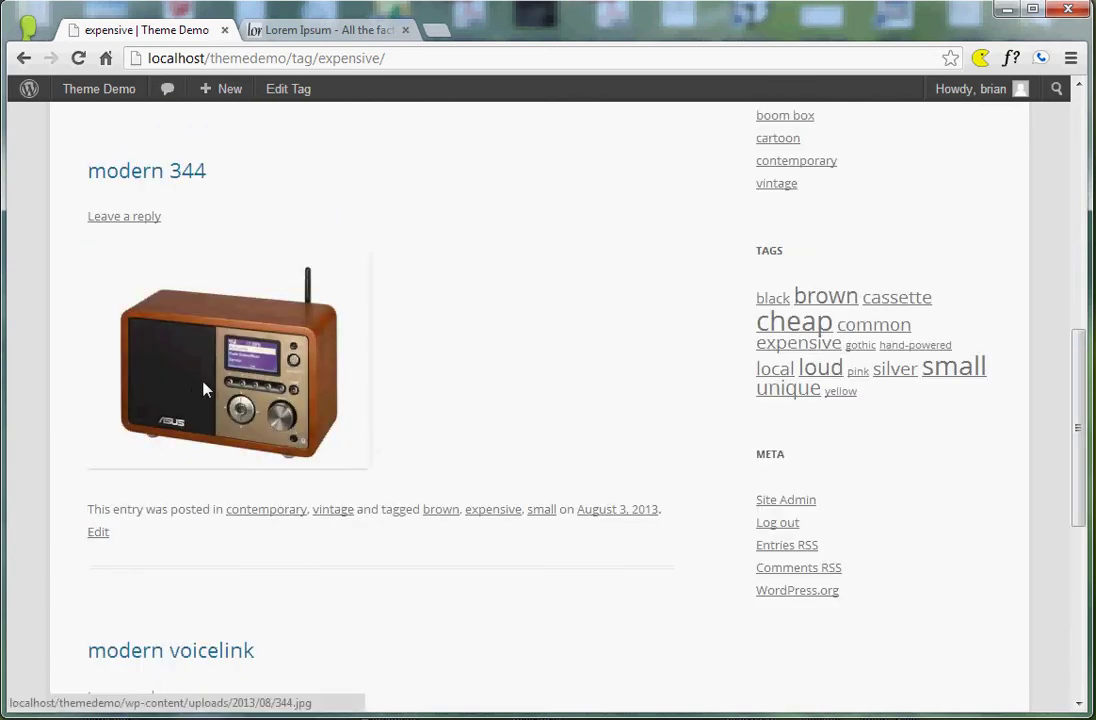
scroll(203, 390, down, 5)
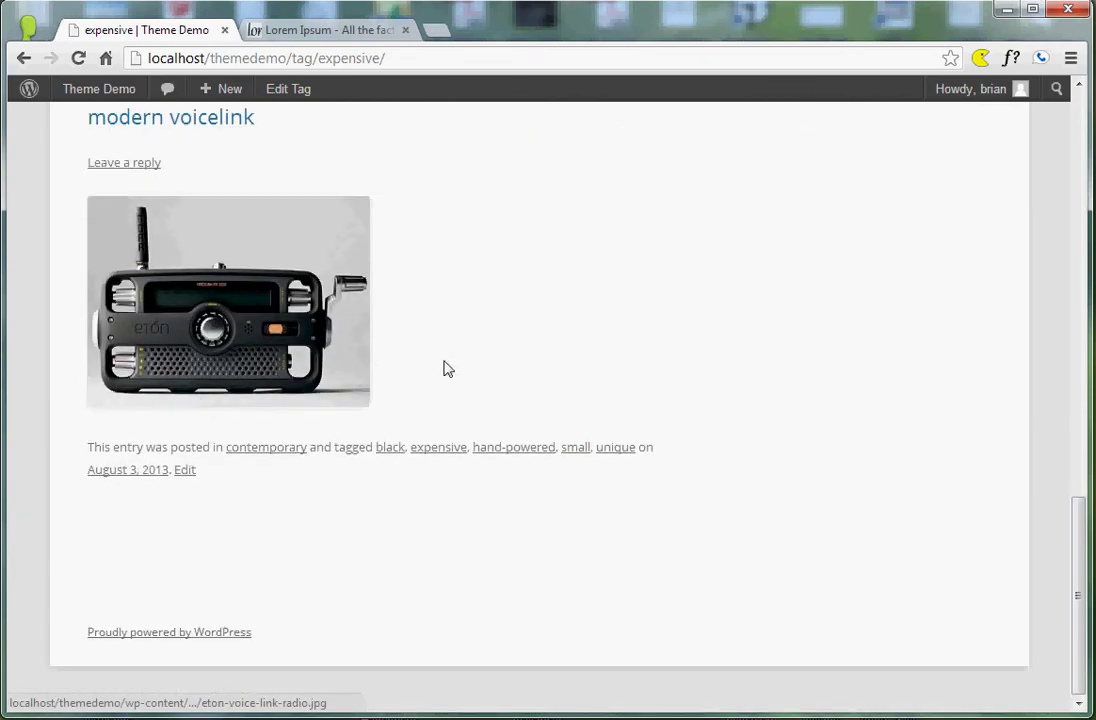
- Open the unique tag's archive from the tag cloud and look through its posts from retro 833 to modern voicelink
scroll(598, 390, up, 4)
scroll(598, 390, up, 4)
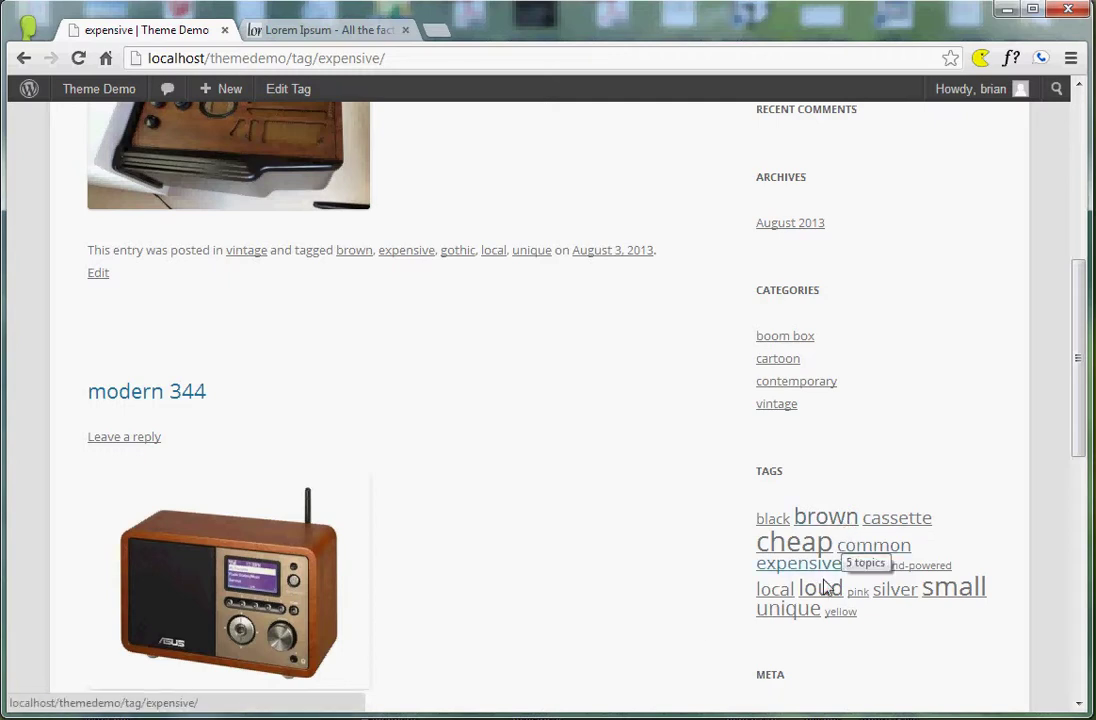
click(776, 609)
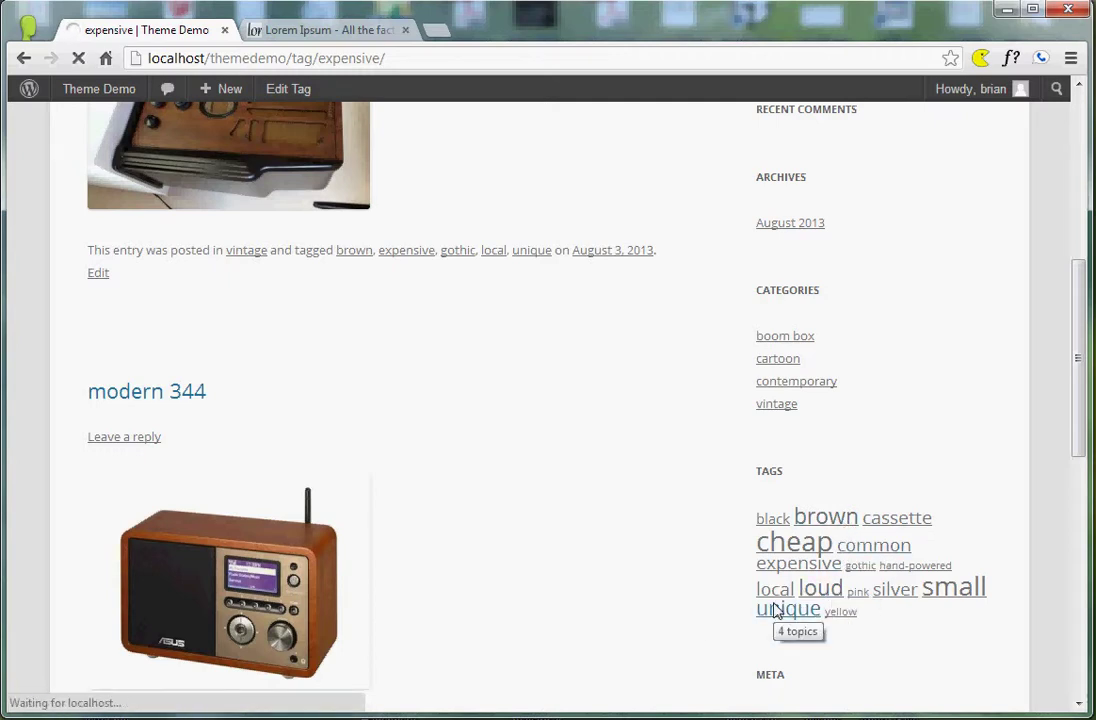
scroll(421, 497, down, 5)
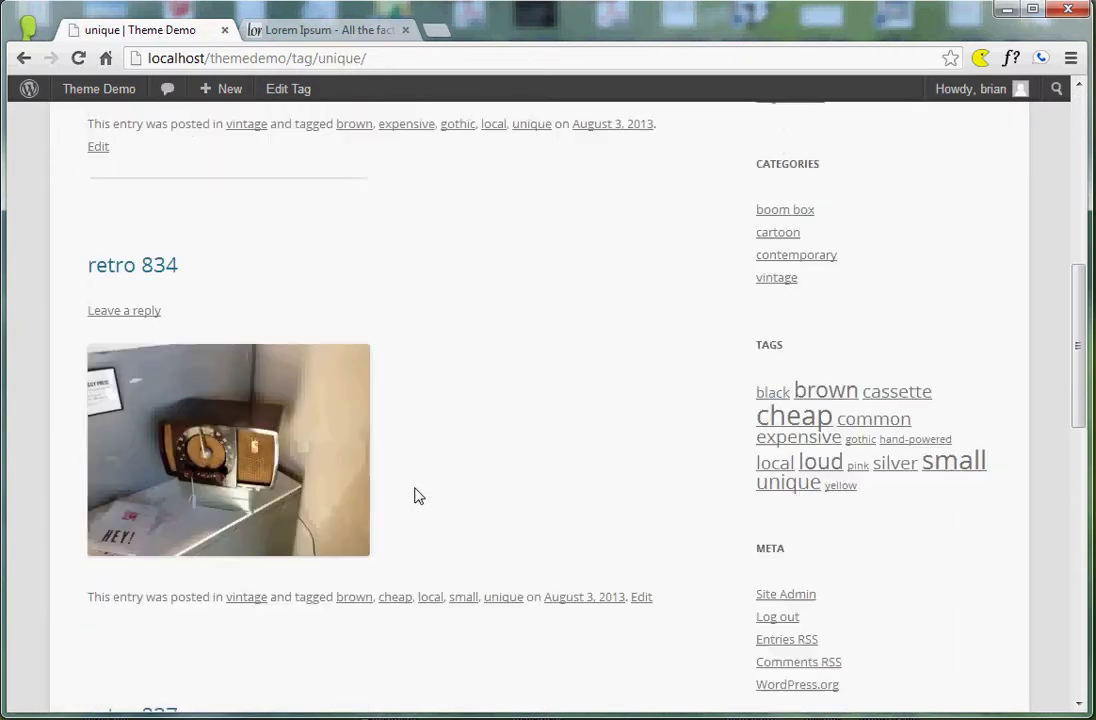
scroll(418, 497, down, 10)
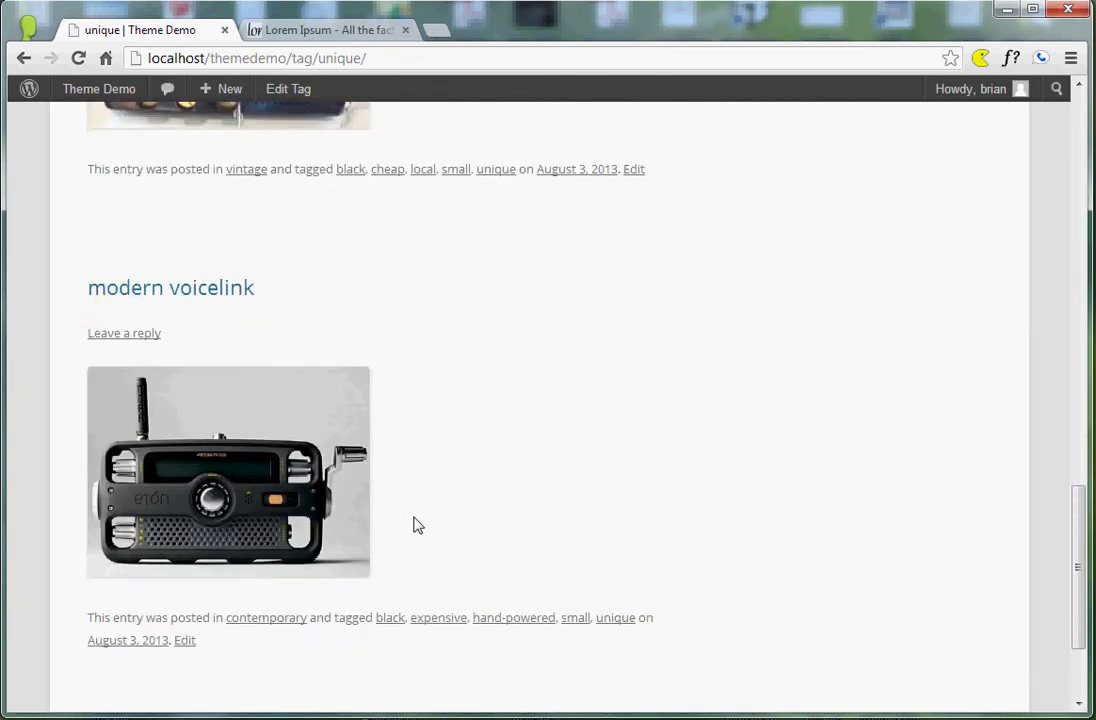
- Open the hand-powered tag's archive from the tag cloud and examine the categories and tags of the modern voicelink post
scroll(530, 488, up, 4)
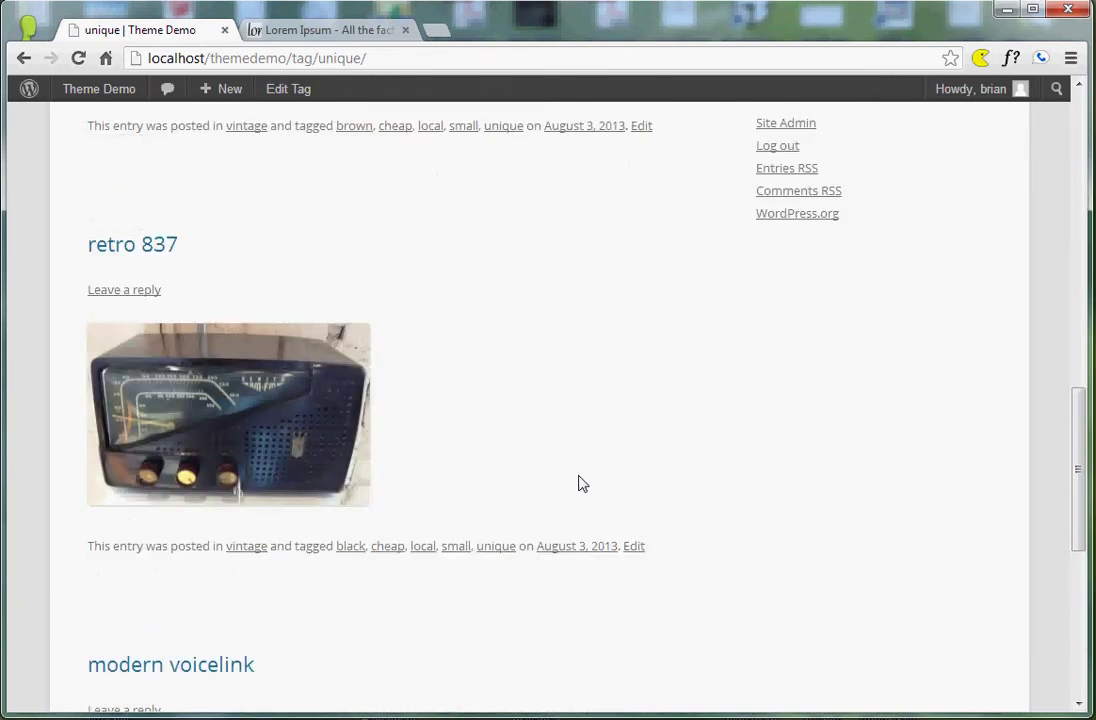
scroll(580, 467, up, 3)
scroll(780, 485, up, 3)
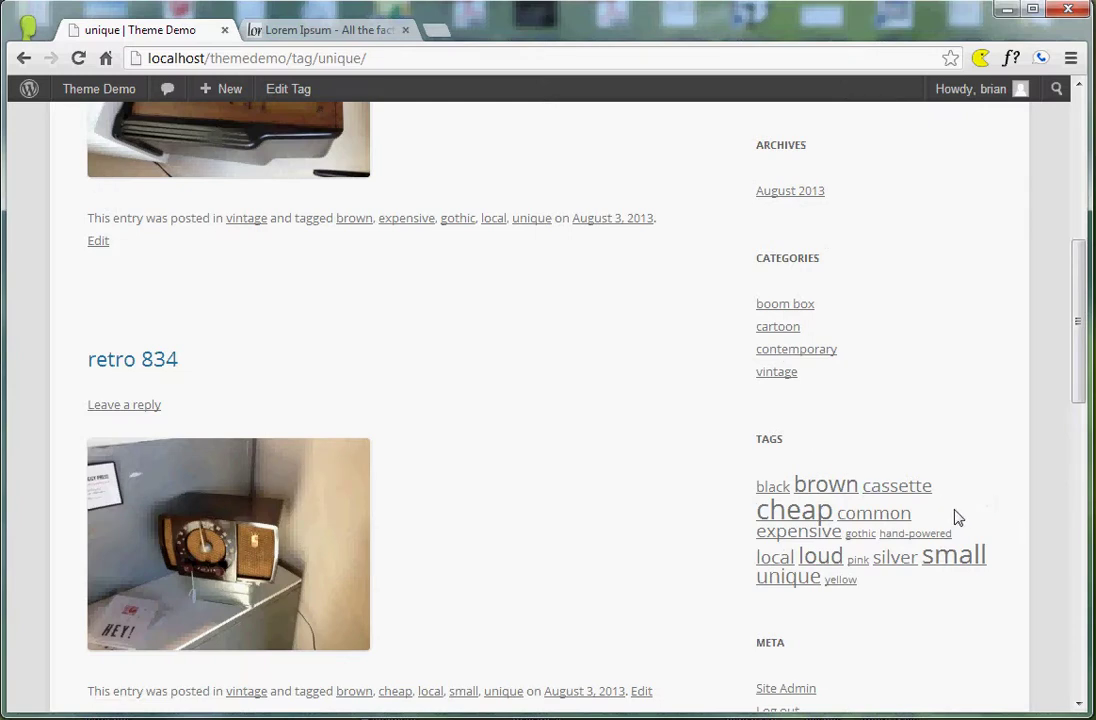
click(912, 537)
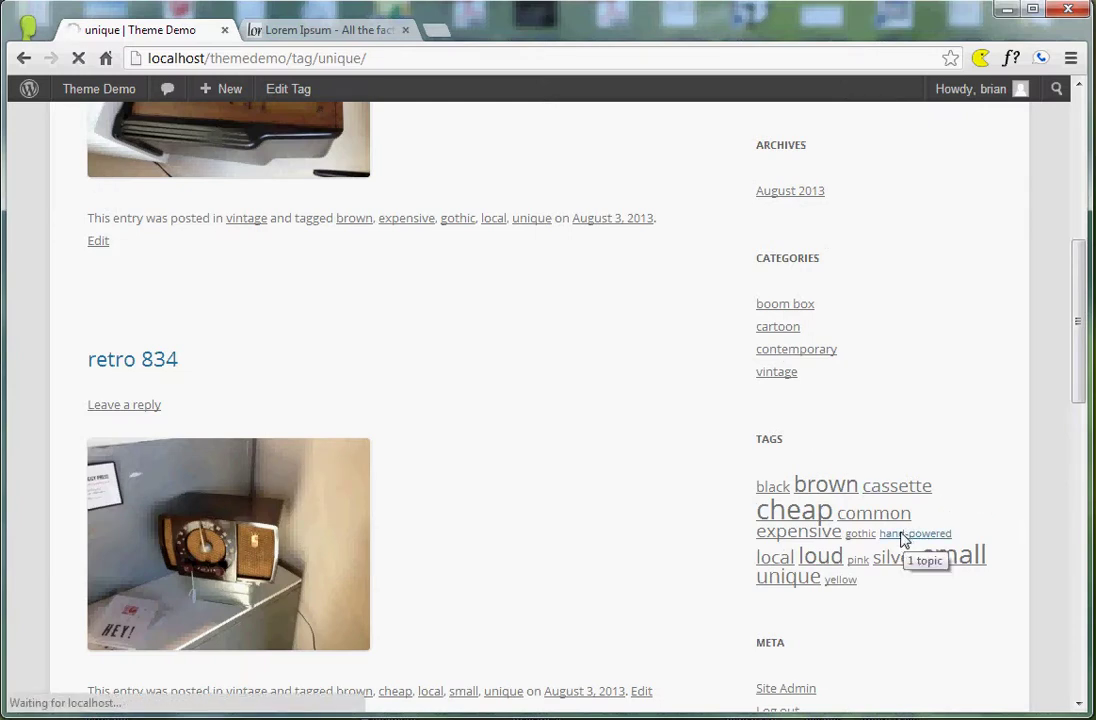
scroll(380, 488, down, 3)
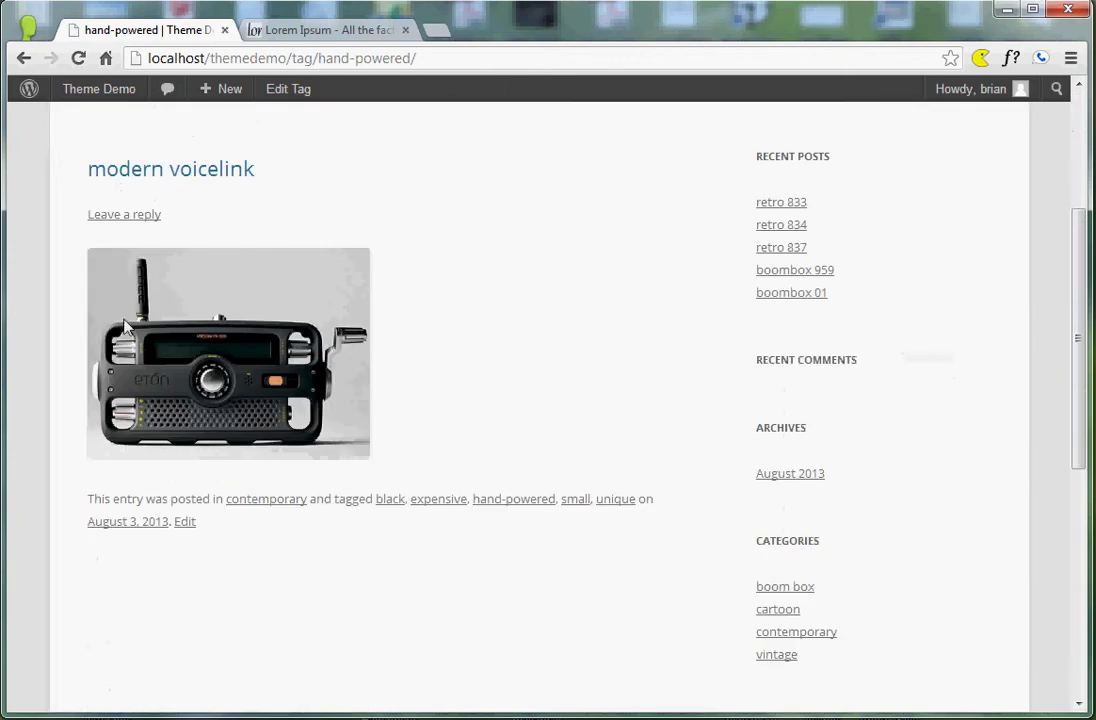
scroll(311, 360, down, 2)
scroll(335, 375, up, 3)
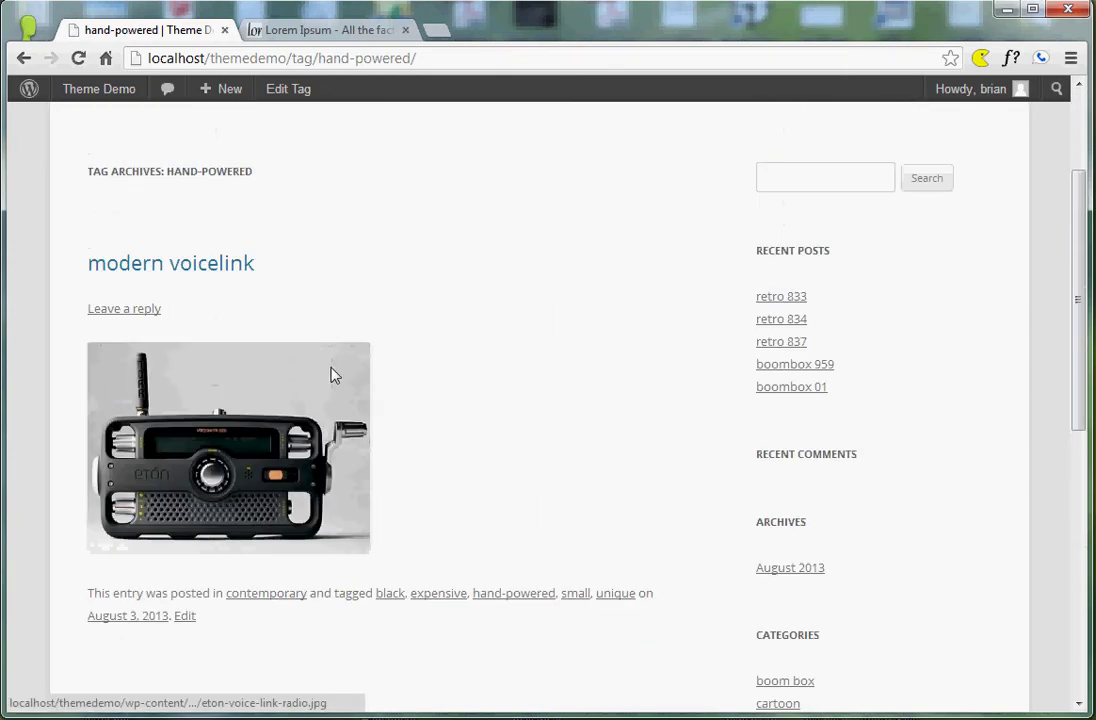
scroll(556, 516, up, 2)
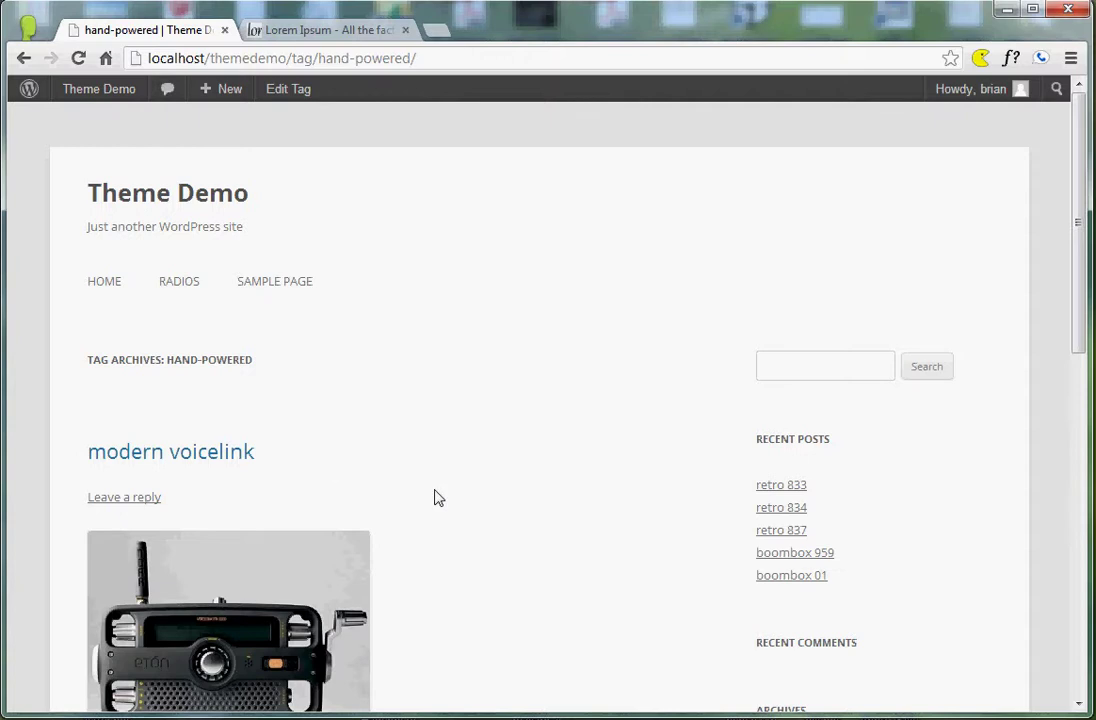
scroll(405, 493, down, 2)
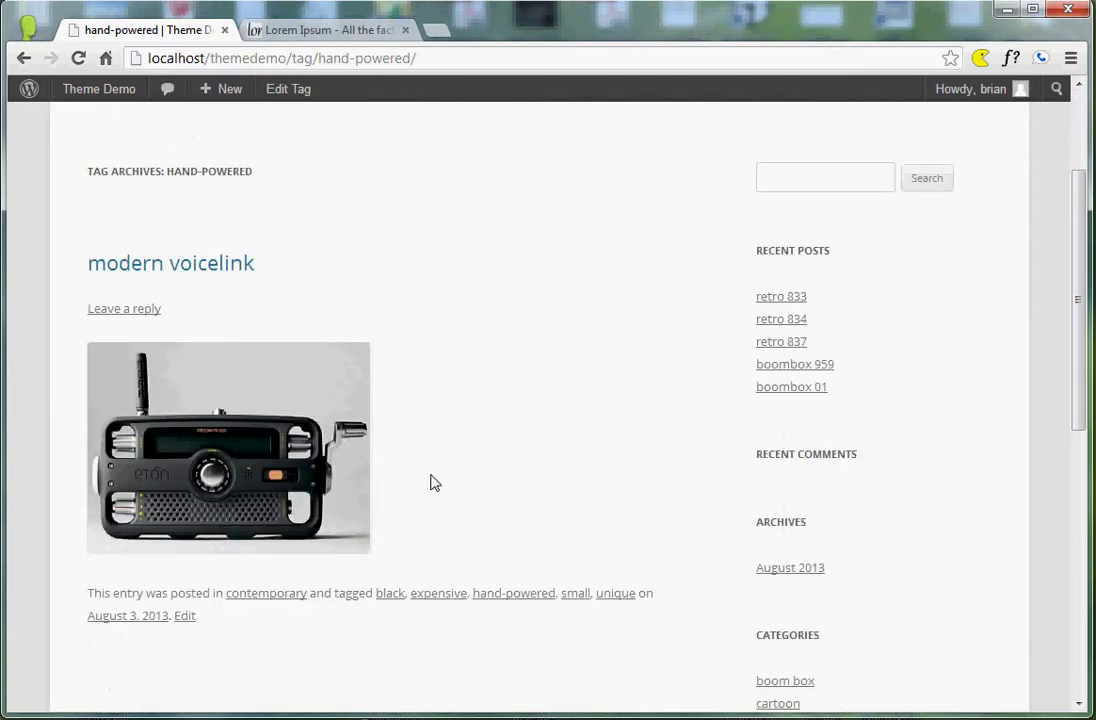
- Open the modern voicelink post for editing and add a new category named new to it
click(188, 619)
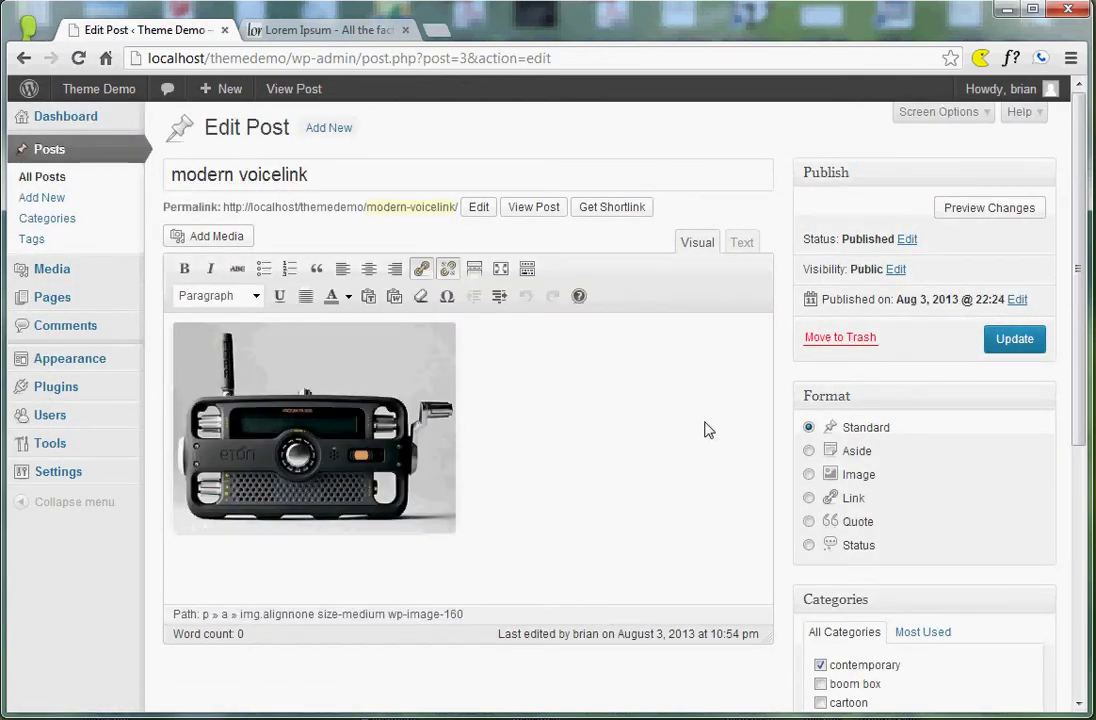
scroll(704, 430, down, 3)
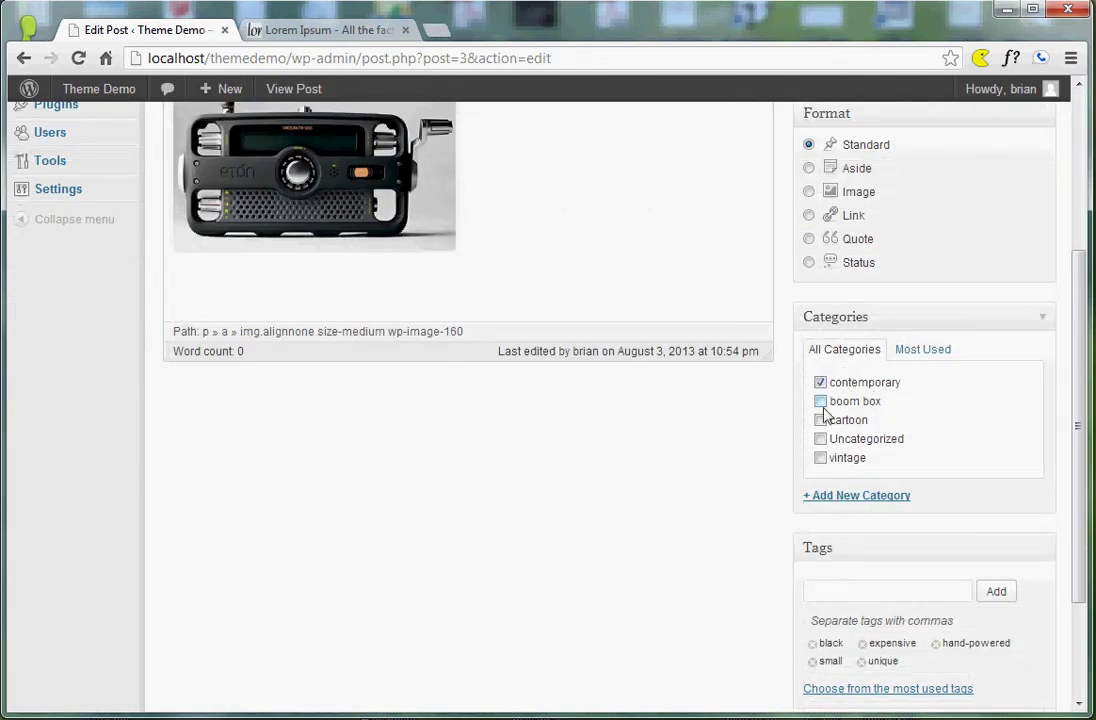
click(840, 504)
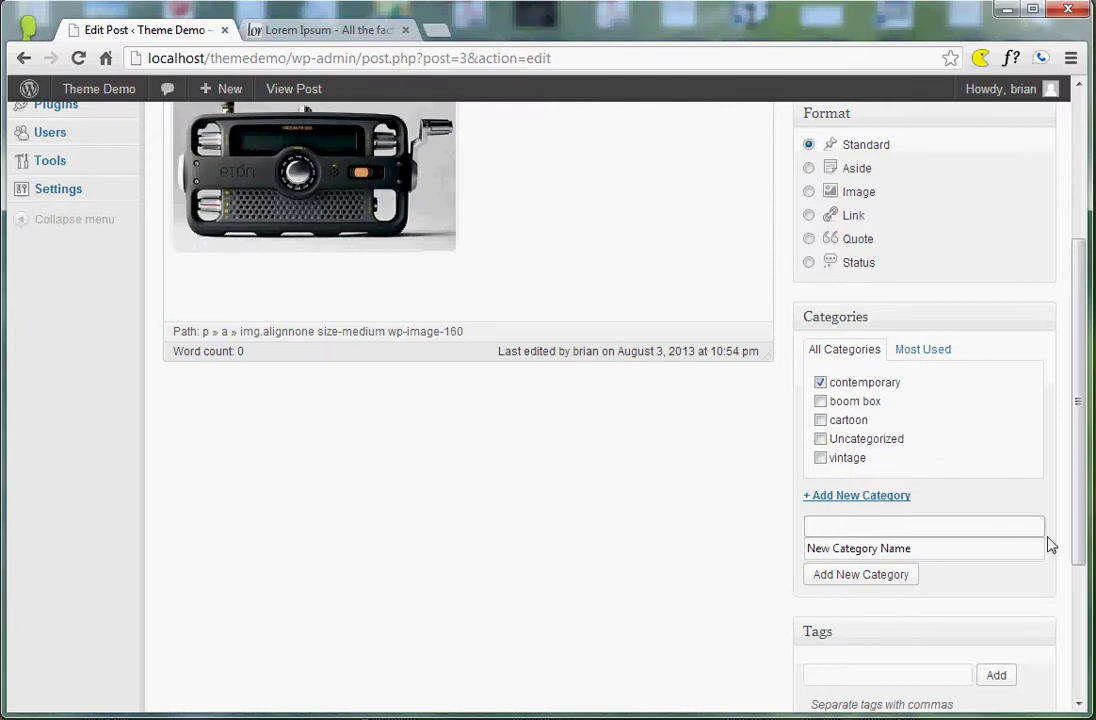
scroll(966, 528, down, 2)
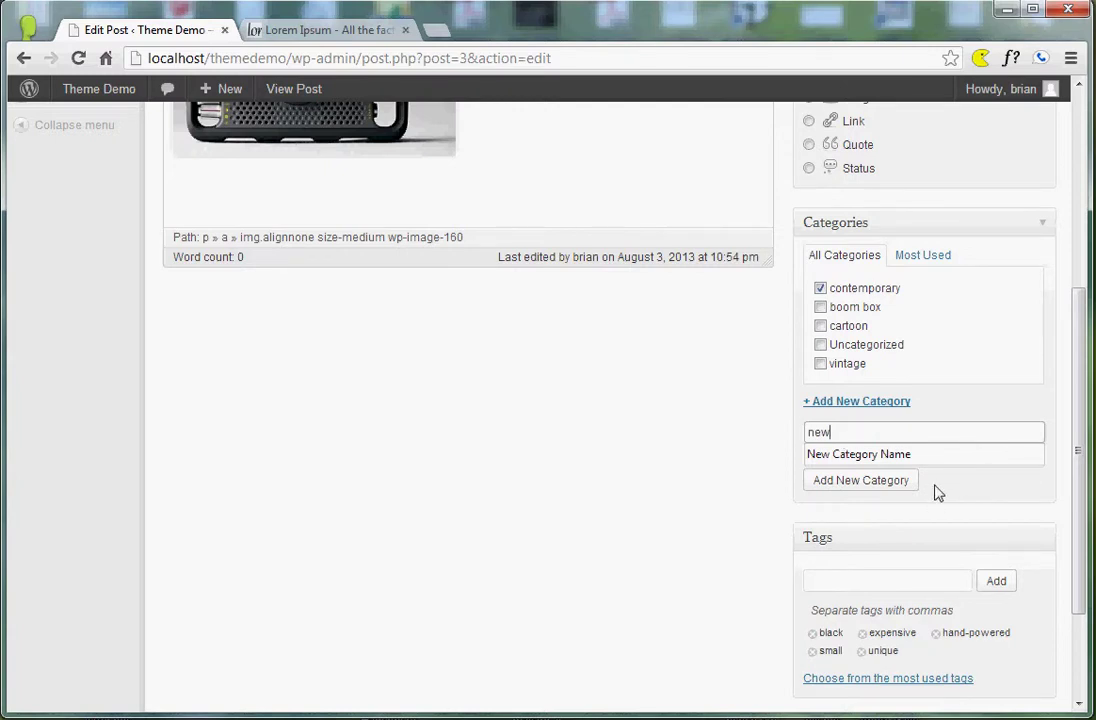
click(883, 482)
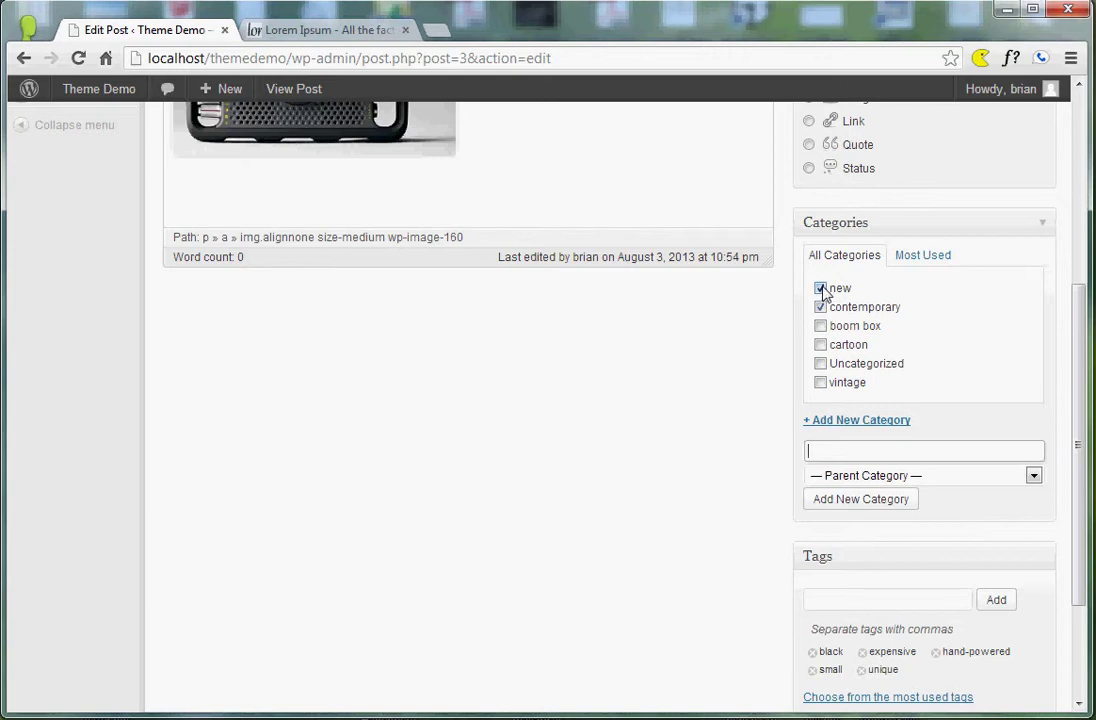
- Show the most used tags and add the tags new and another to the modern voicelink post
scroll(944, 508, down, 3)
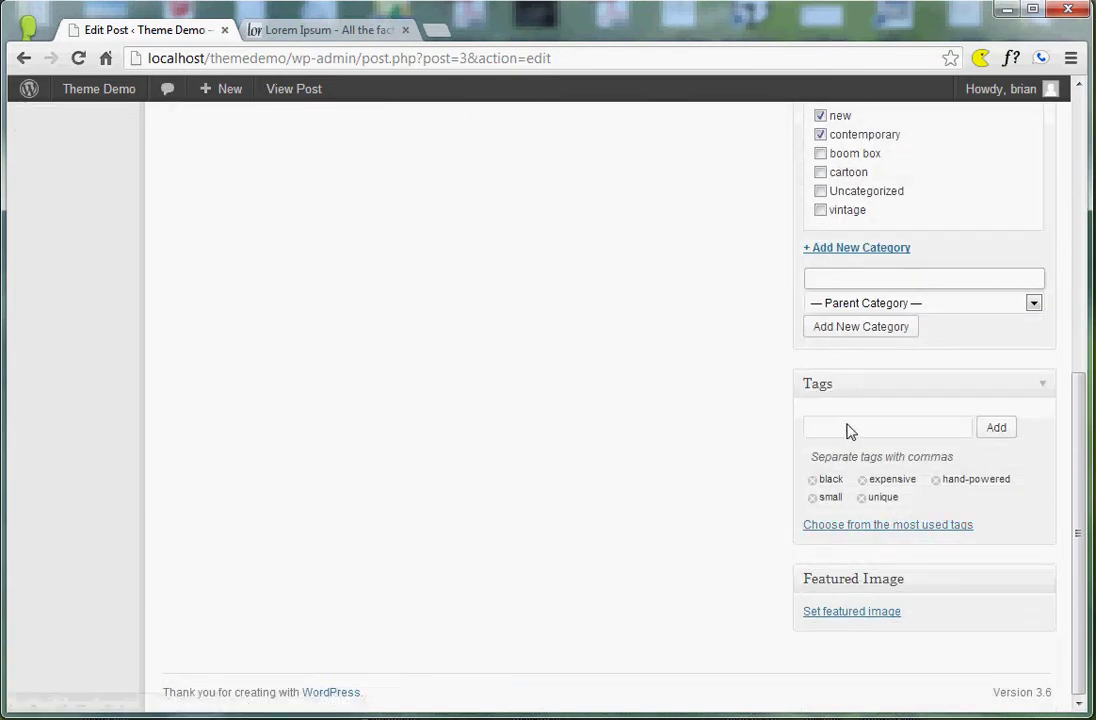
click(878, 528)
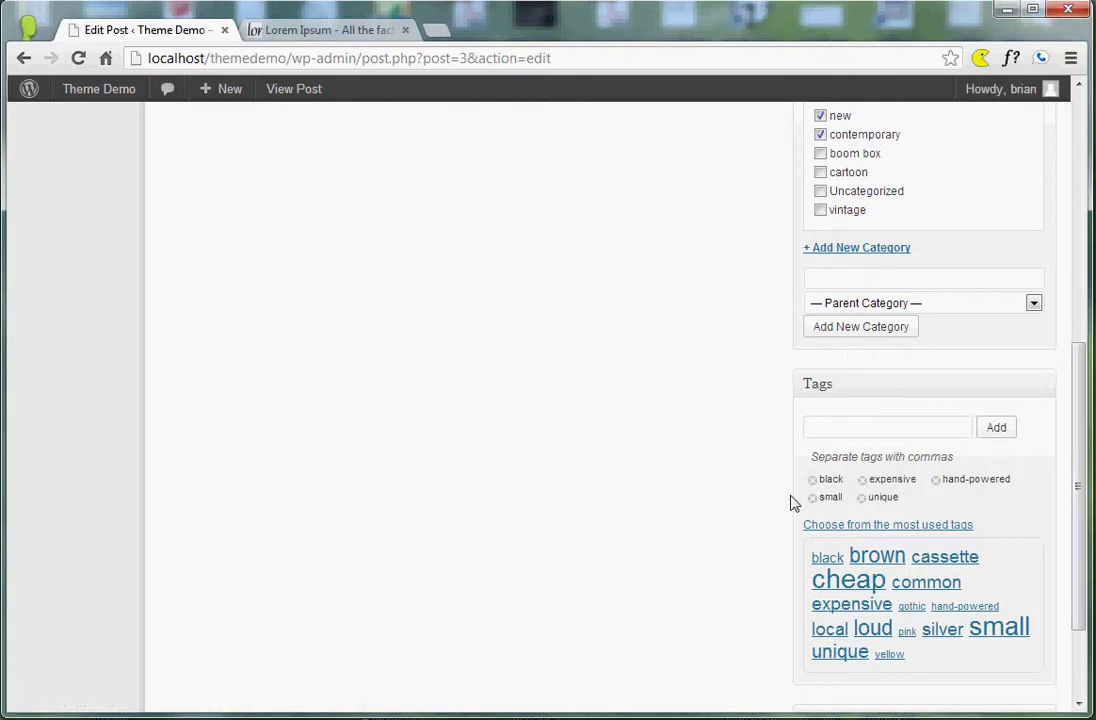
click(855, 430)
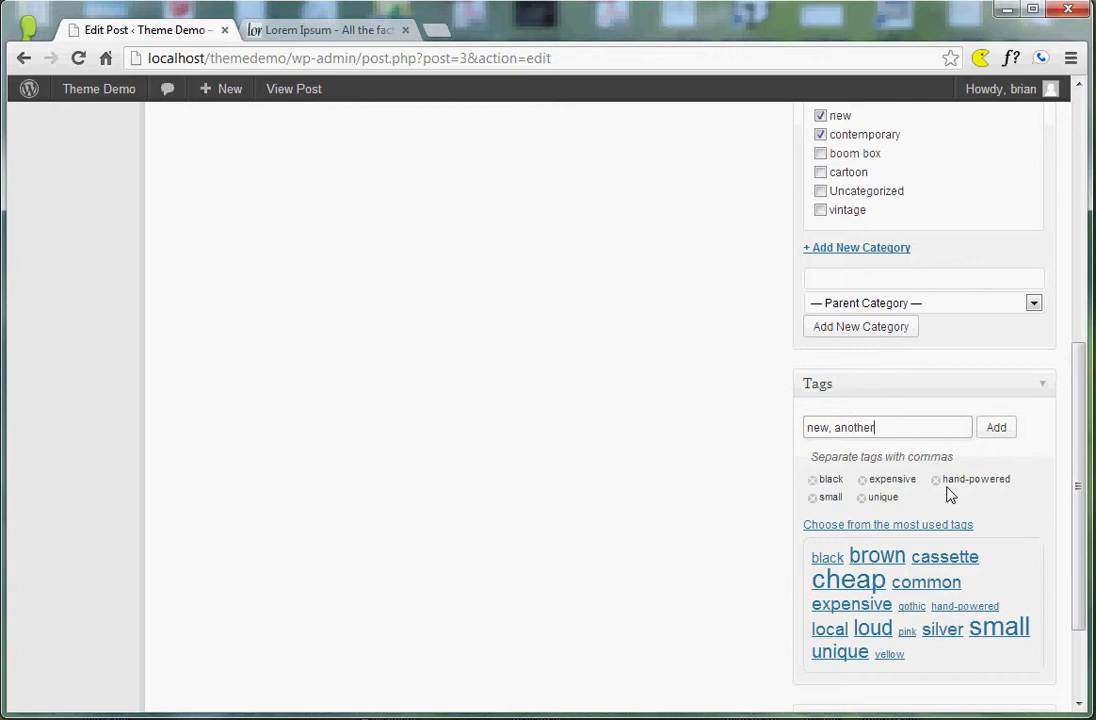
click(993, 430)
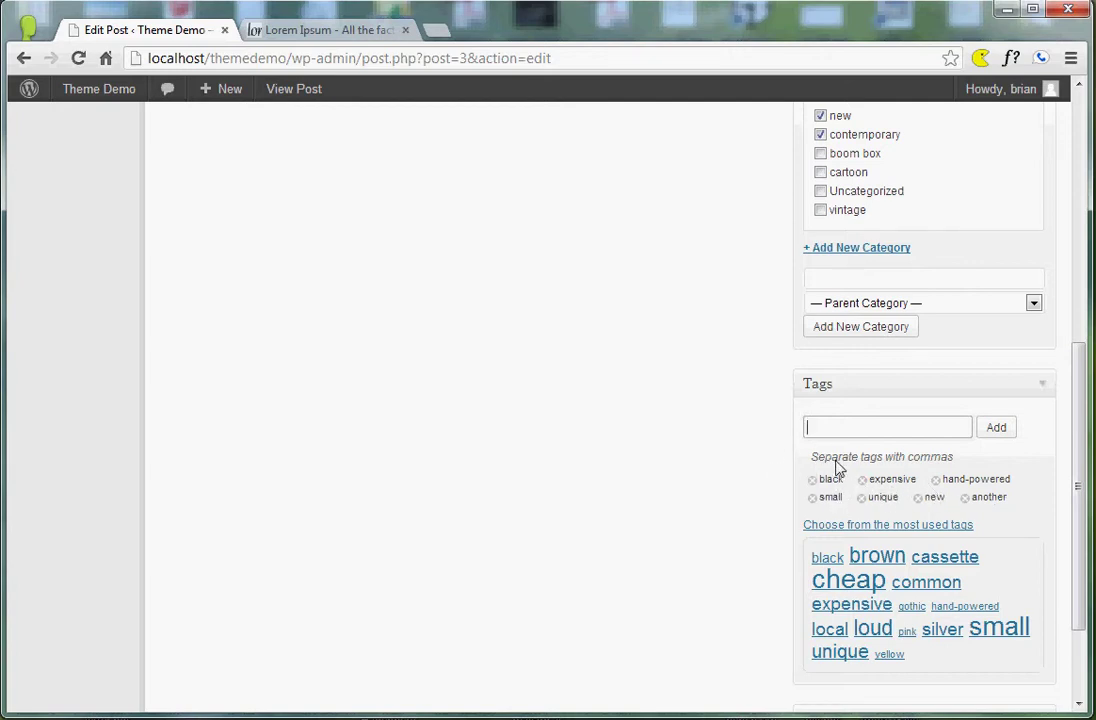
- Remove the tags new and another from the modern voicelink post
click(918, 499)
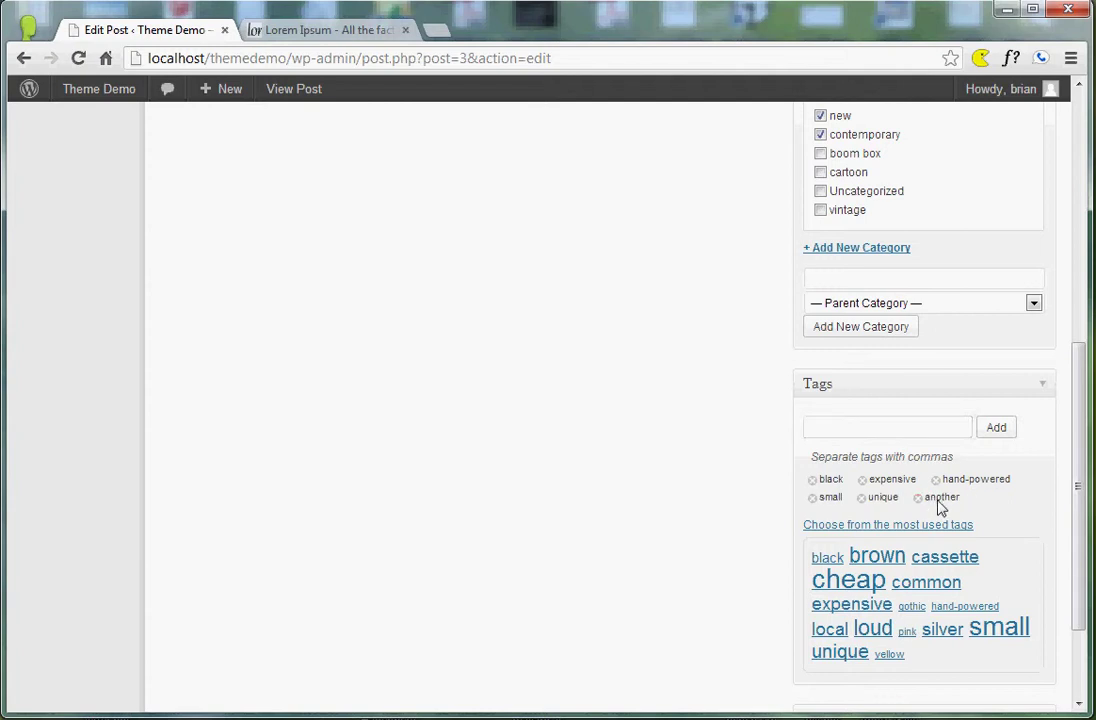
click(918, 497)
- Unassign the new category from the modern voicelink post, leaving contemporary selected
scroll(900, 480, up, 2)
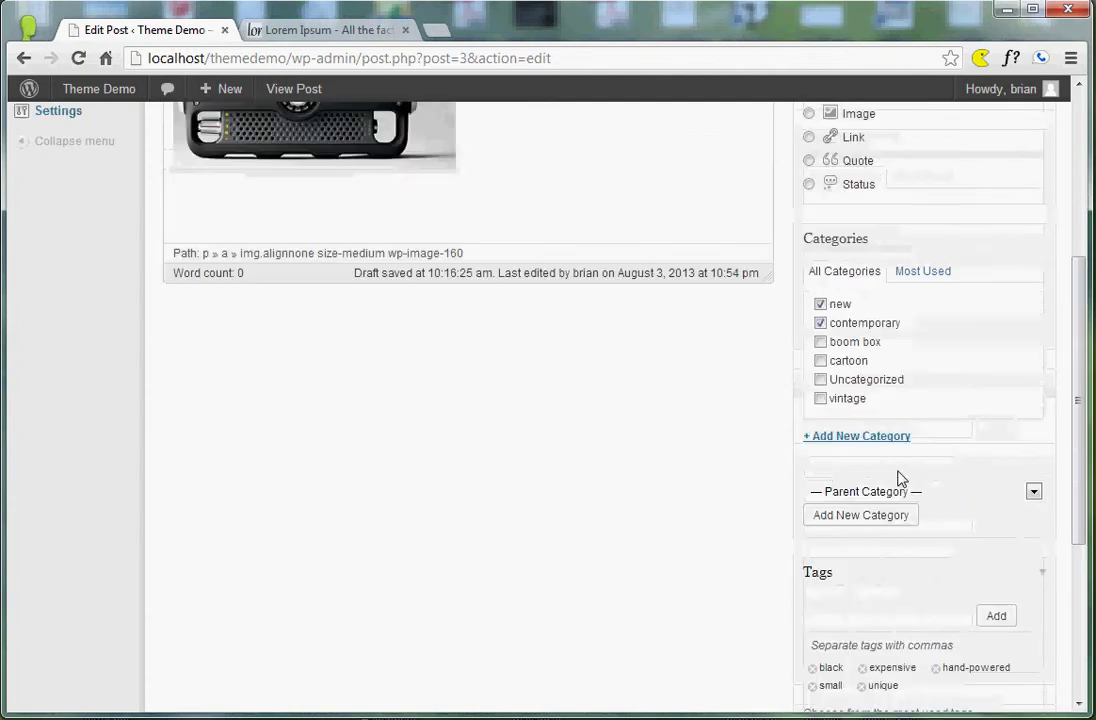
click(821, 304)
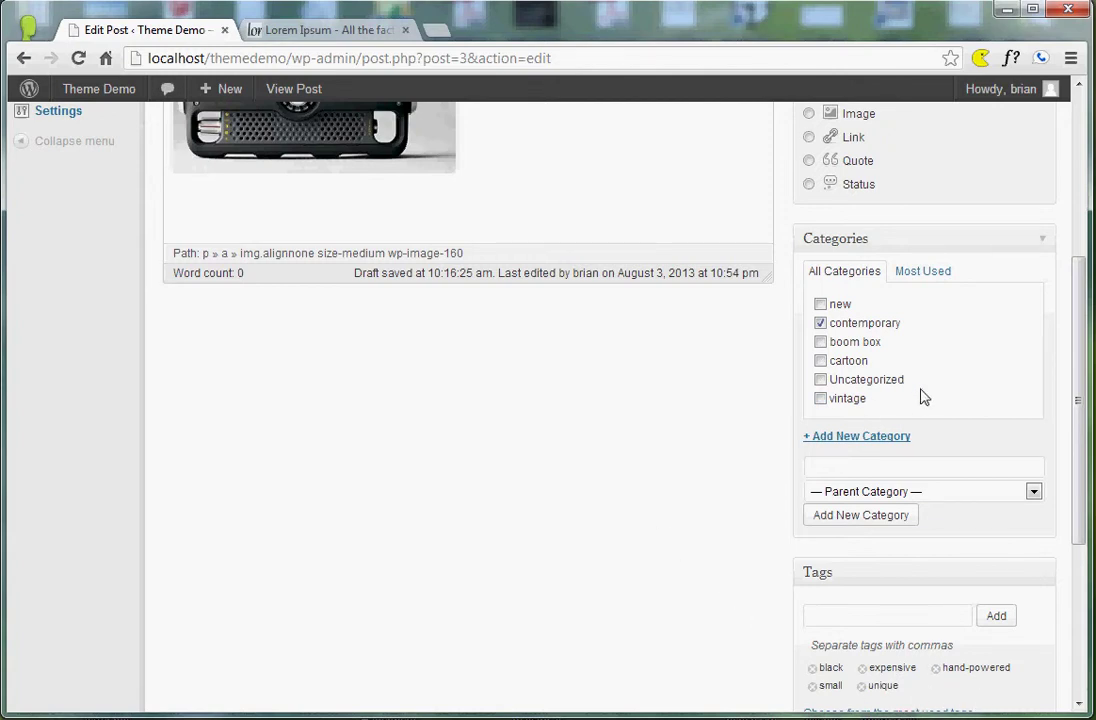
scroll(558, 528, up, 4)
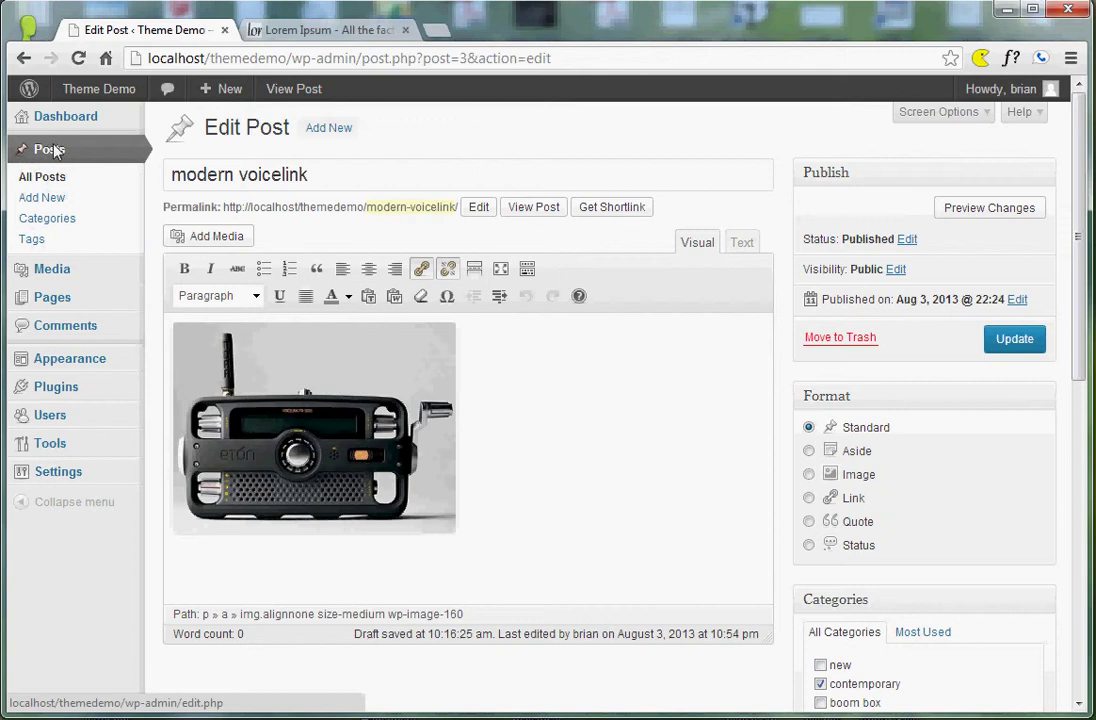
- Open the site's category management page and permanently delete the new category
click(43, 223)
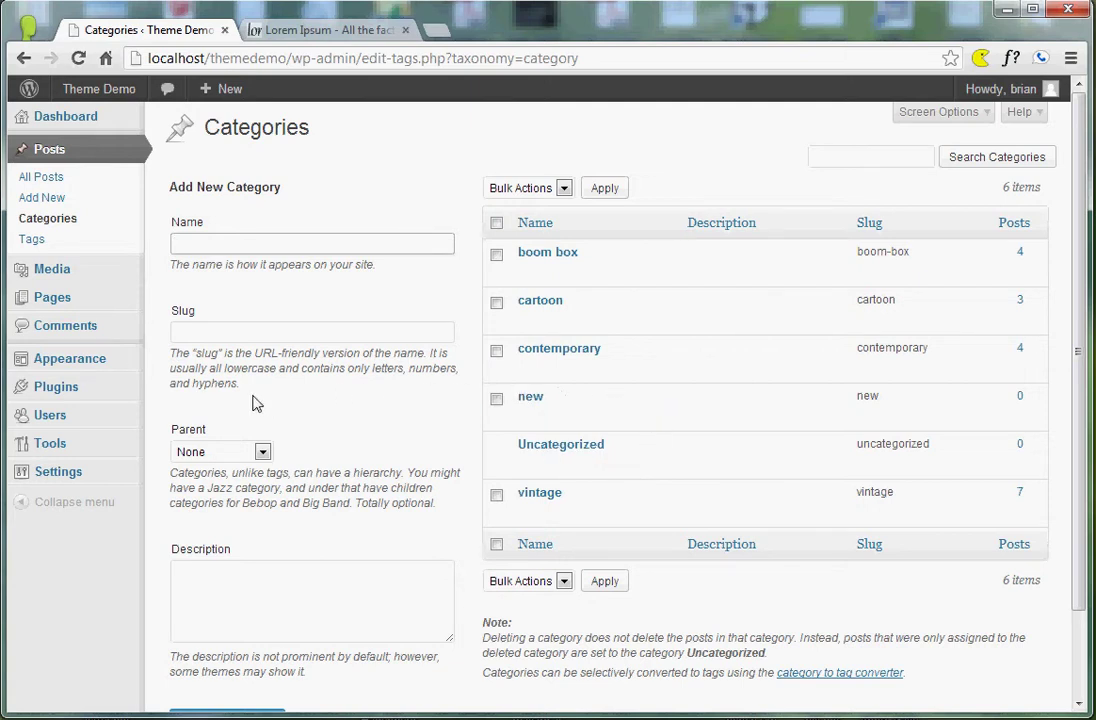
click(496, 399)
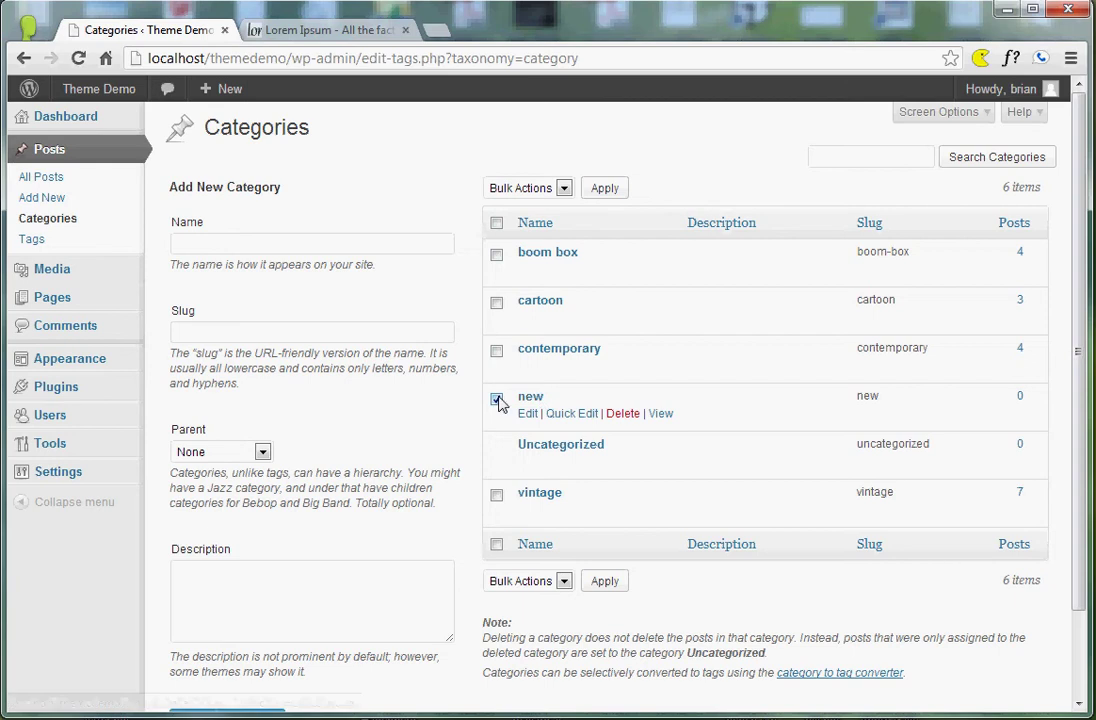
click(496, 399)
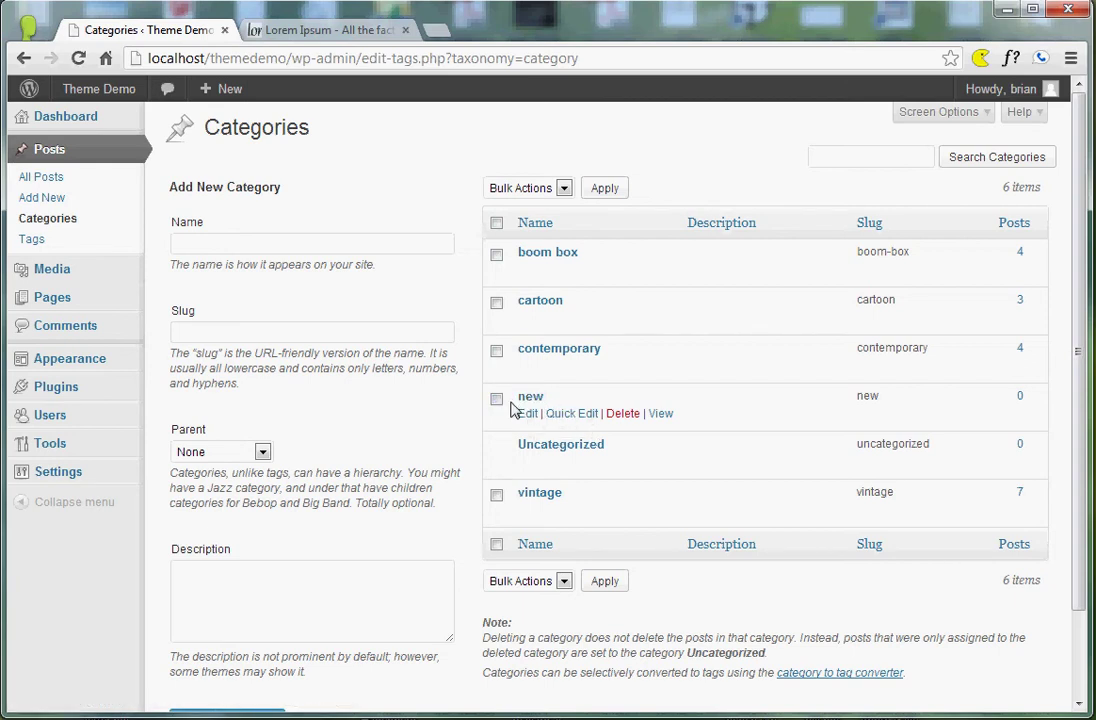
click(624, 414)
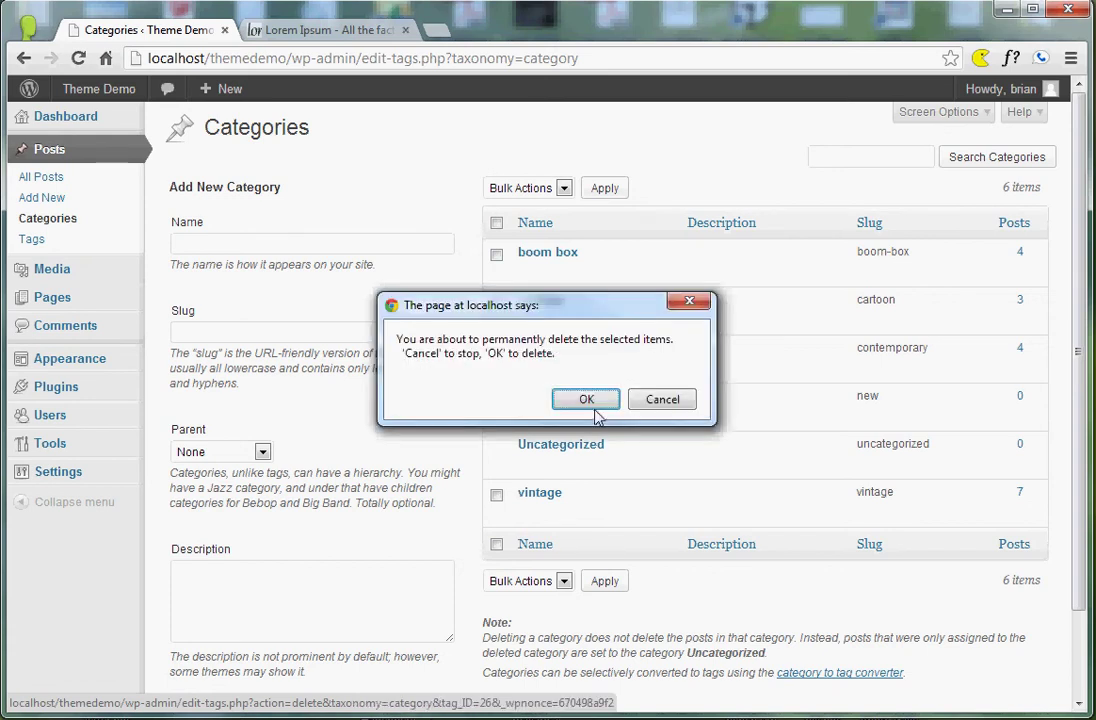
click(586, 400)
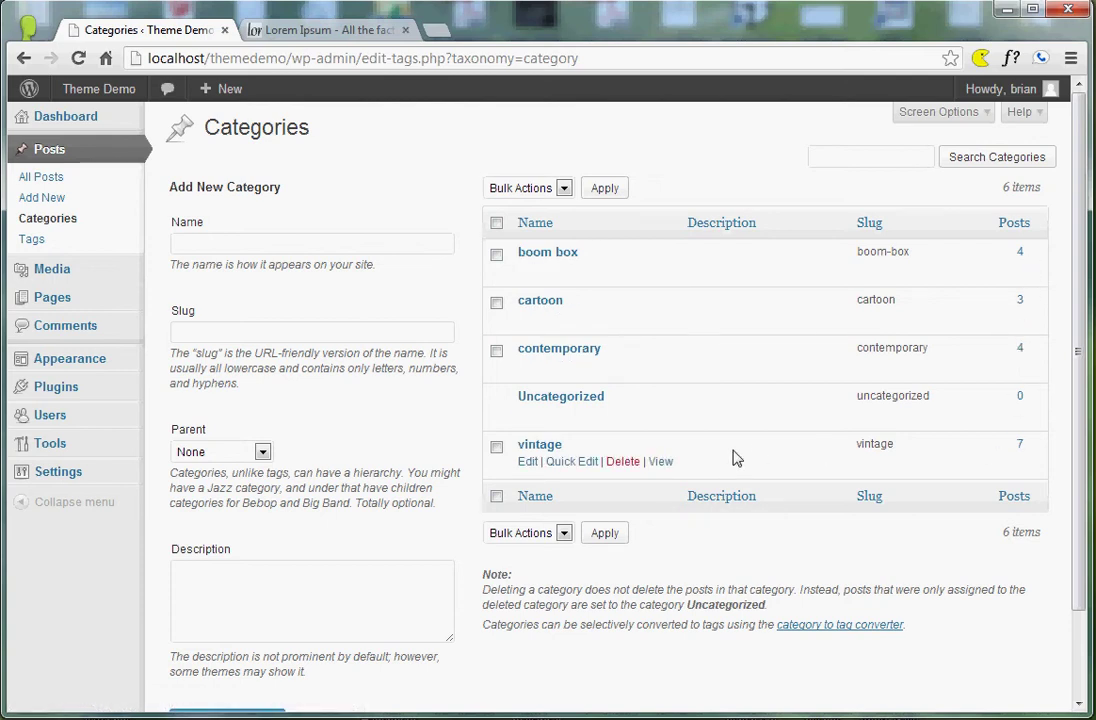
- Open the contemporary category for editing and view the available parent category options, leaving its parent as None
click(571, 352)
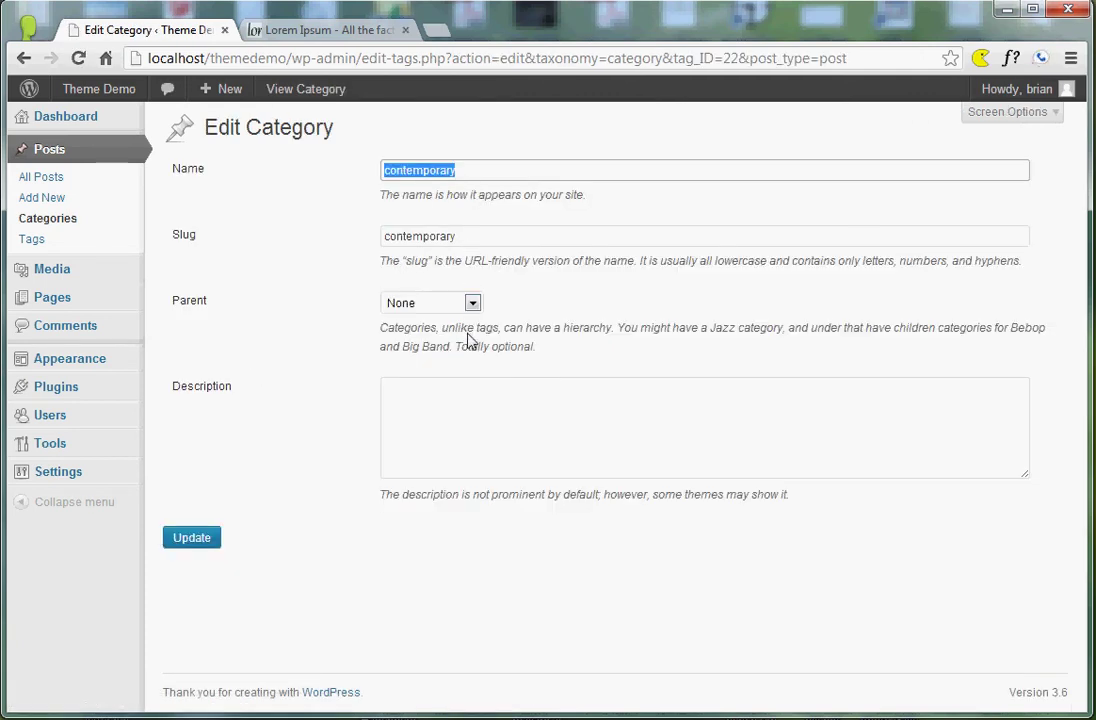
click(472, 303)
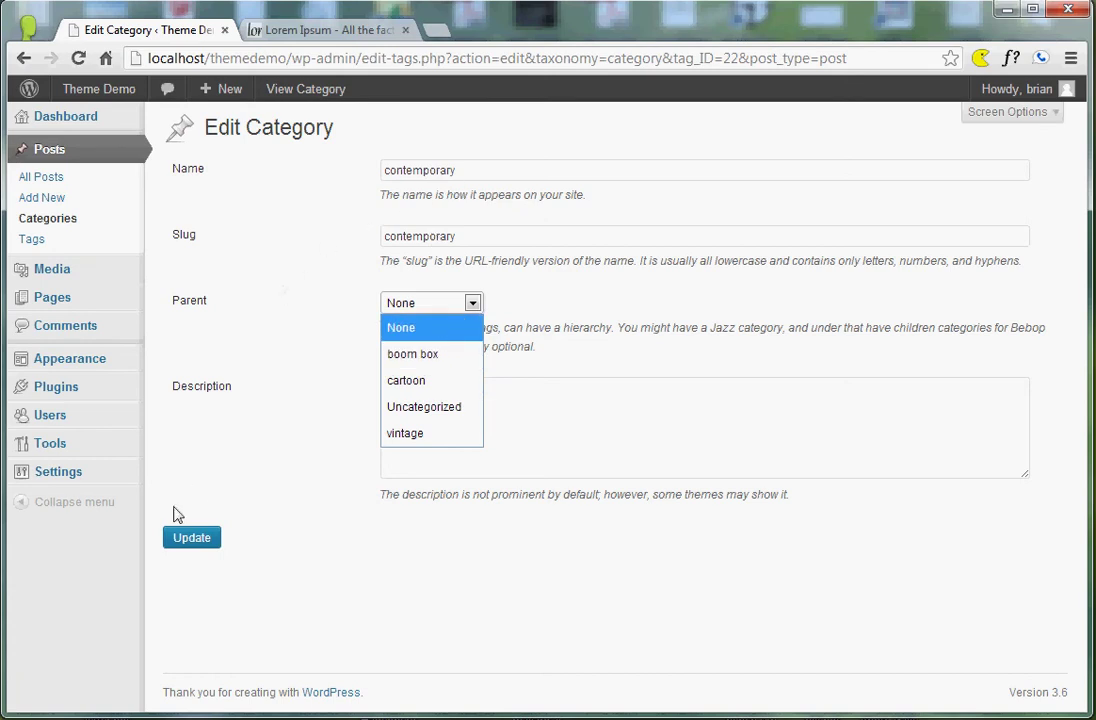
click(249, 487)
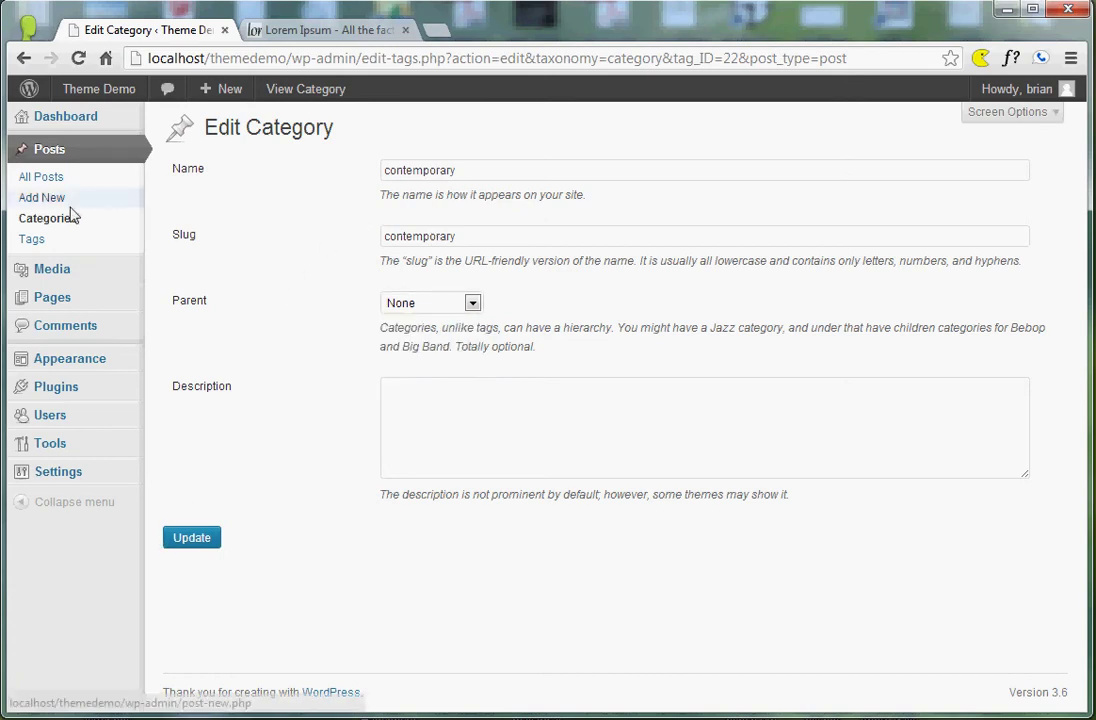
- Open the tag management page and examine the new tag form, including its description note, and the list of existing tags
click(27, 242)
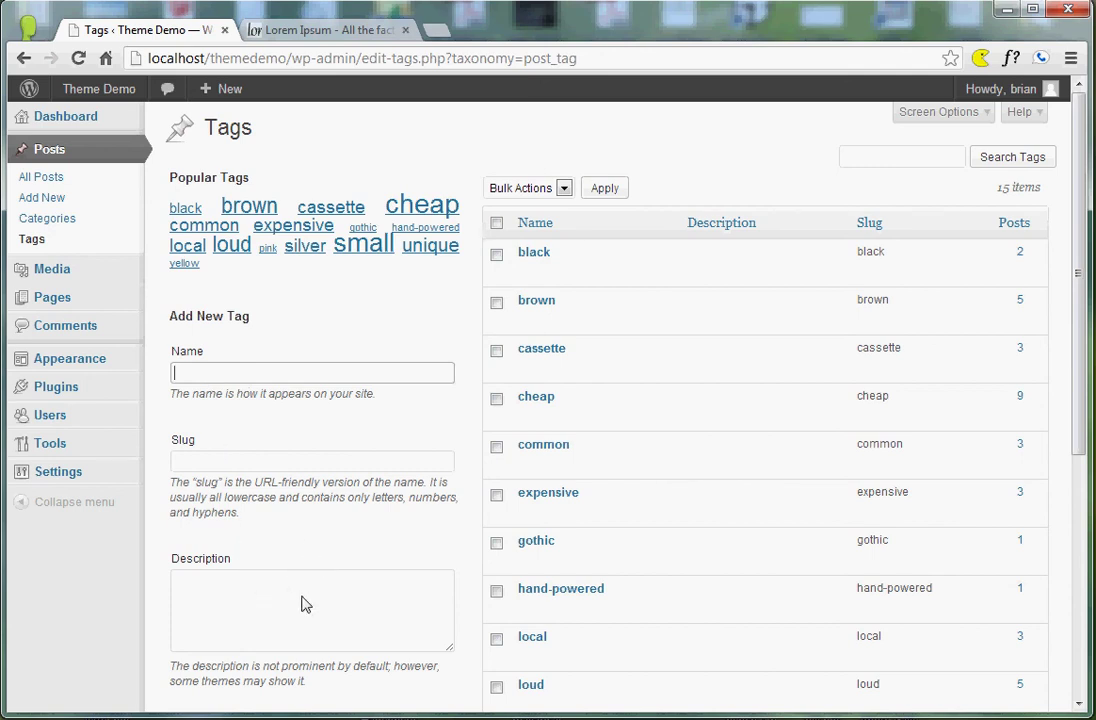
drag(171, 666, 345, 683)
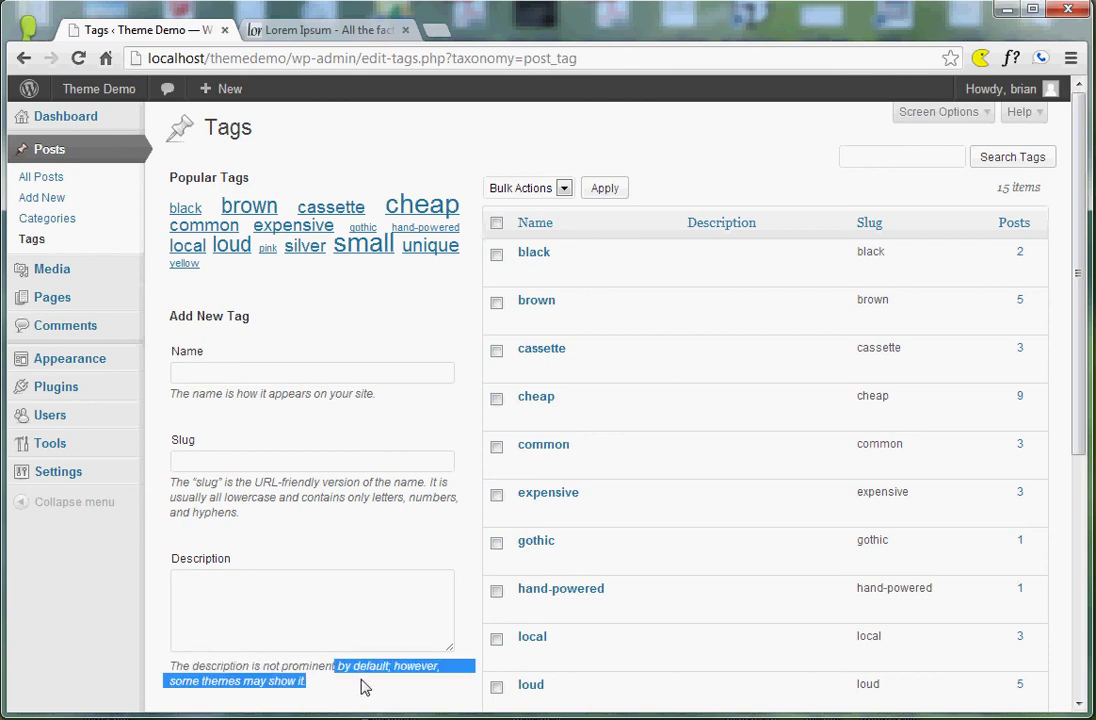
click(352, 686)
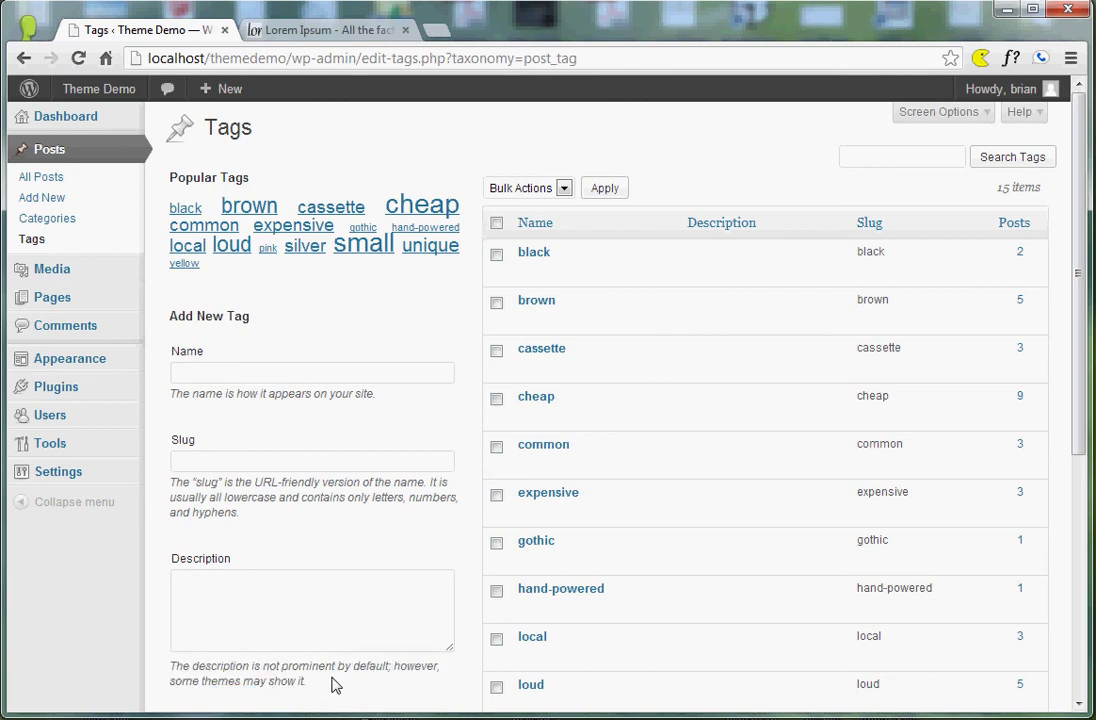
scroll(420, 516, down, 1)
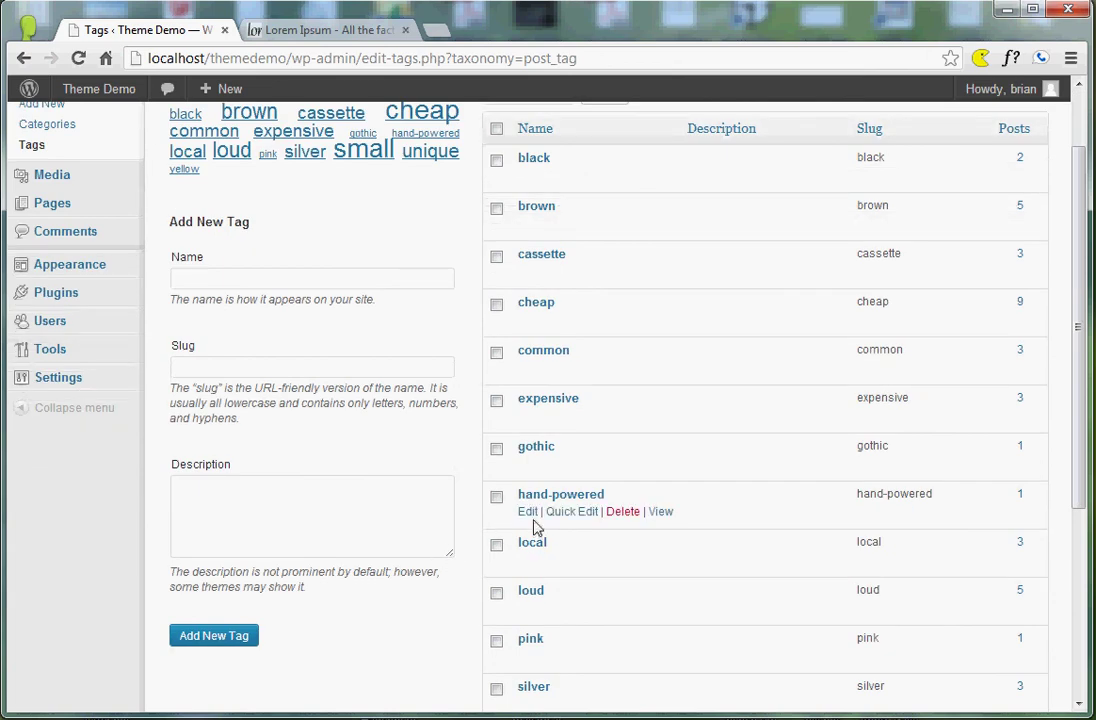
scroll(540, 510, up, 1)
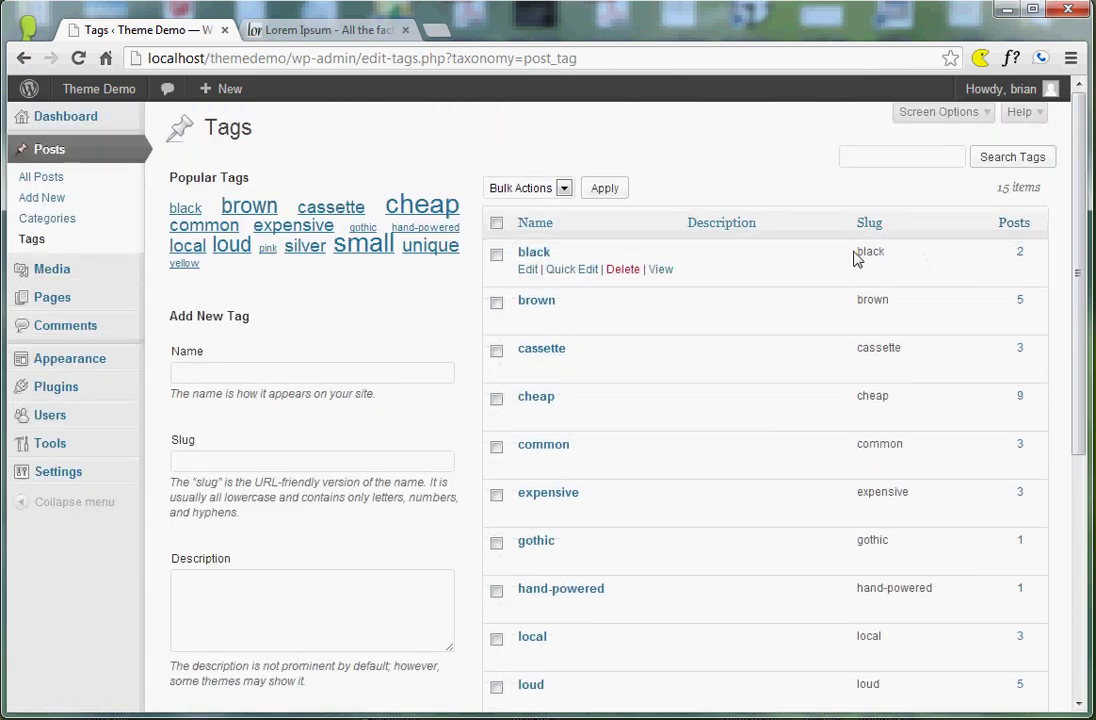
- View the name and slug fields in the quick edit form of the black tag, and close it without saving
click(580, 270)
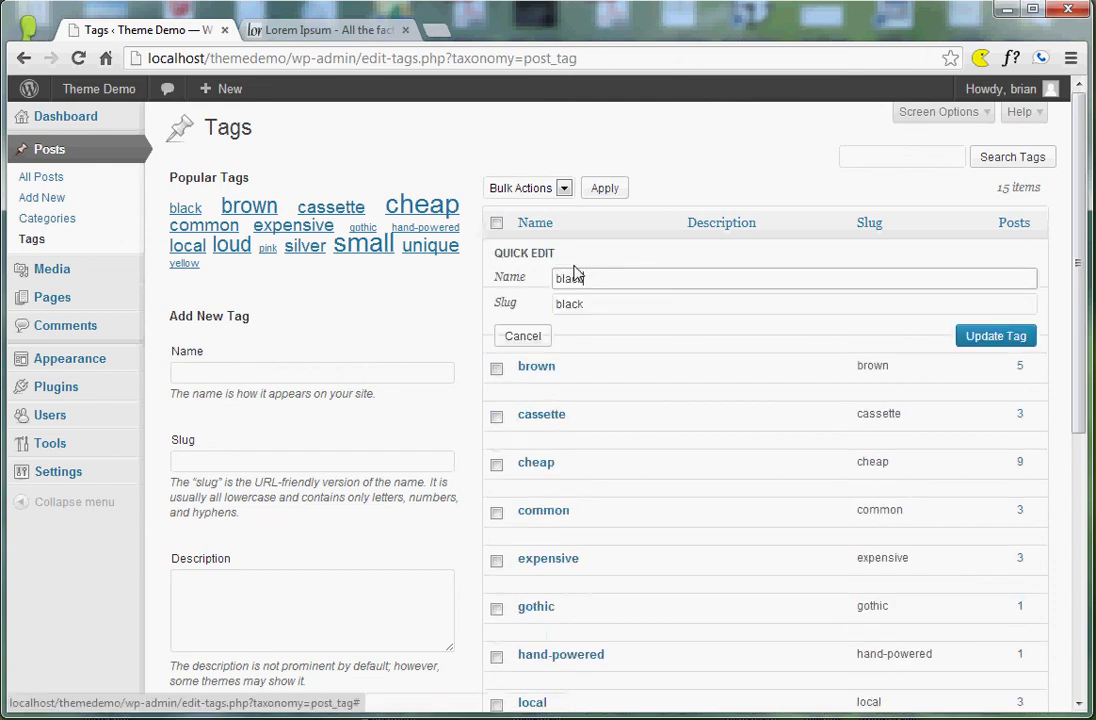
click(522, 336)
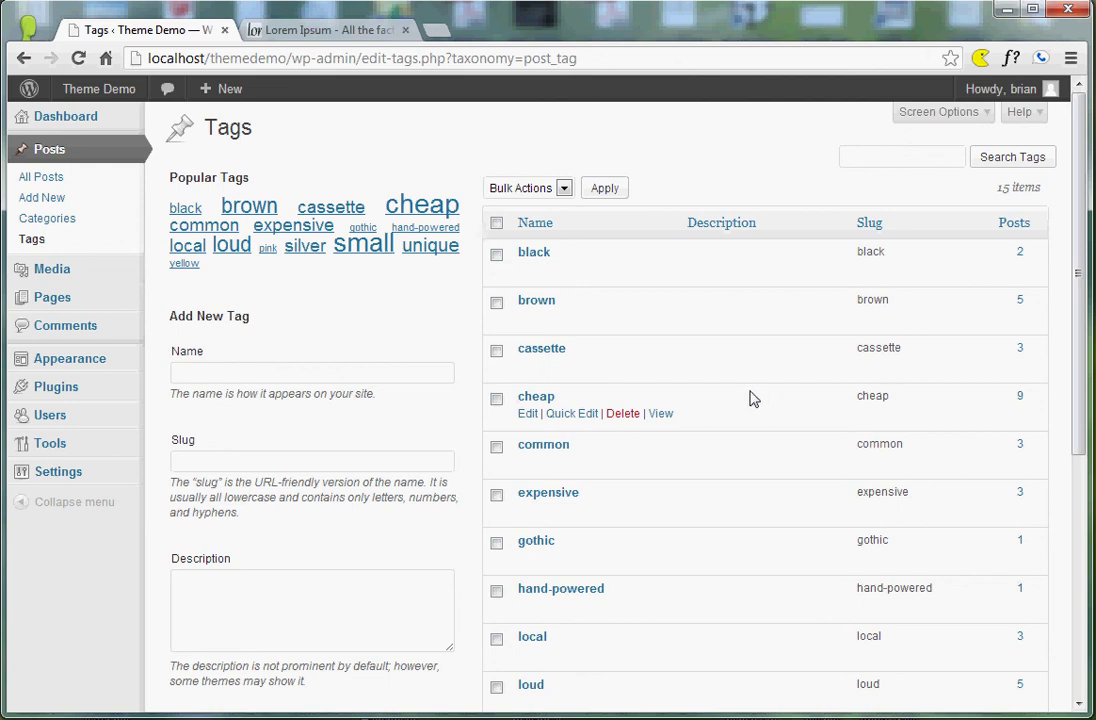
scroll(533, 362, down, 1)
scroll(515, 368, up, 1)
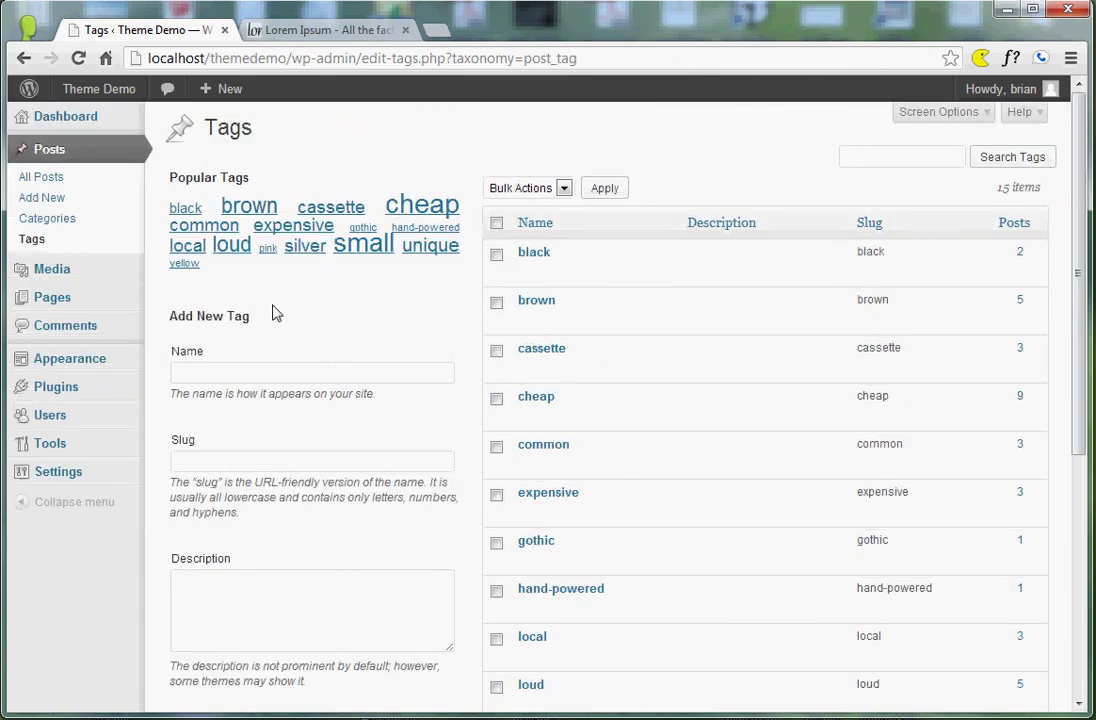